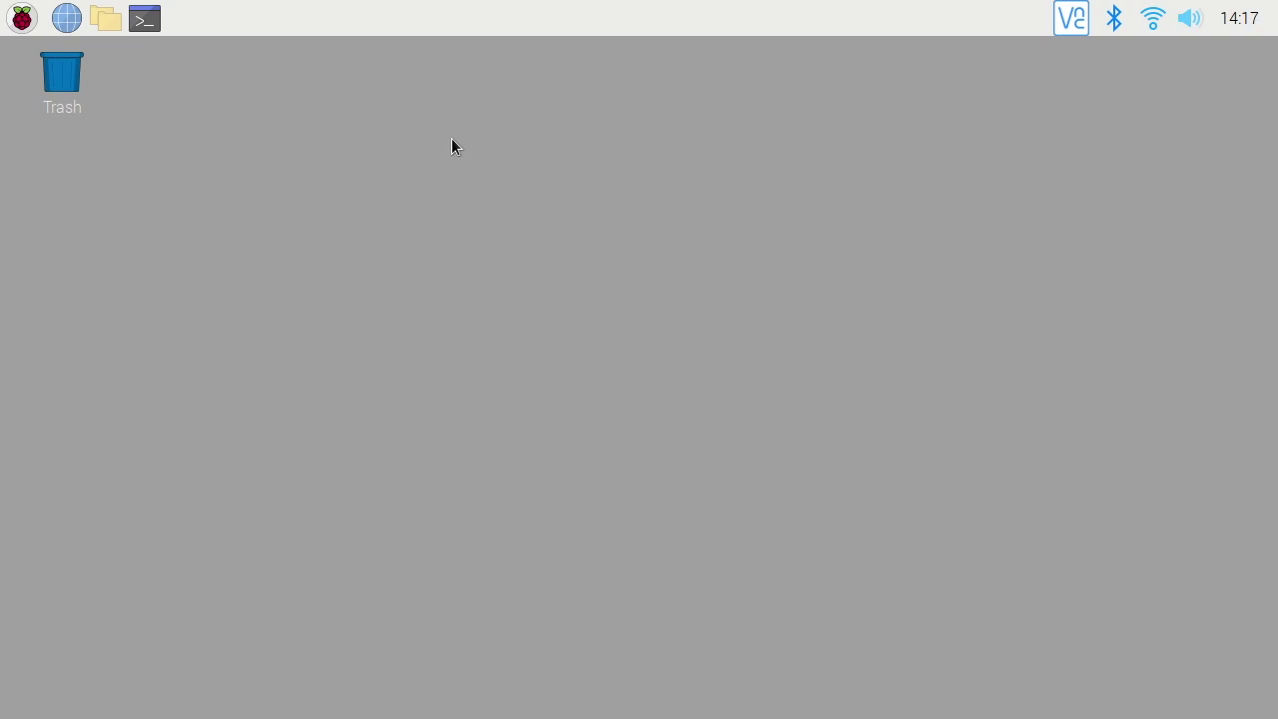
Open a terminal window, enlarge its text three levels, and move the window fully into view on the desktop
left_click(145, 18)
key("ctrl+shift+plus")
key("ctrl+shift+plus")
key("ctrl+shift+plus")
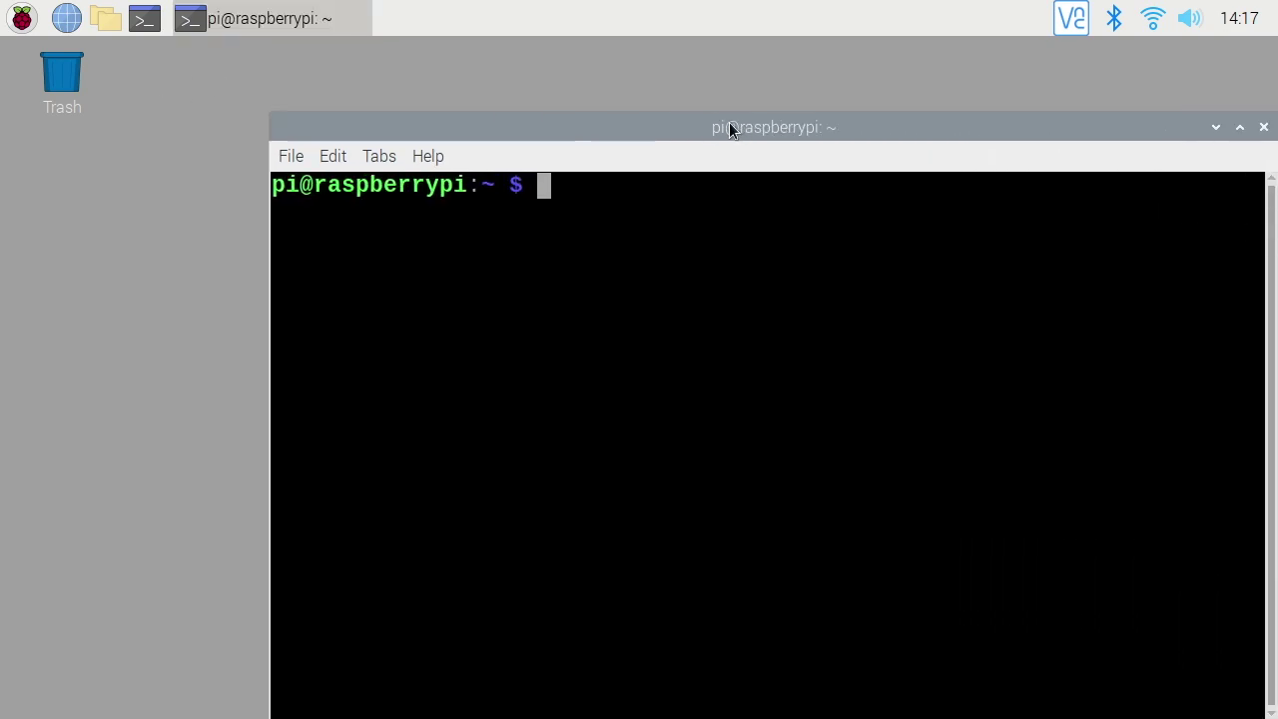
left_click_drag(647, 135, 518, 82)
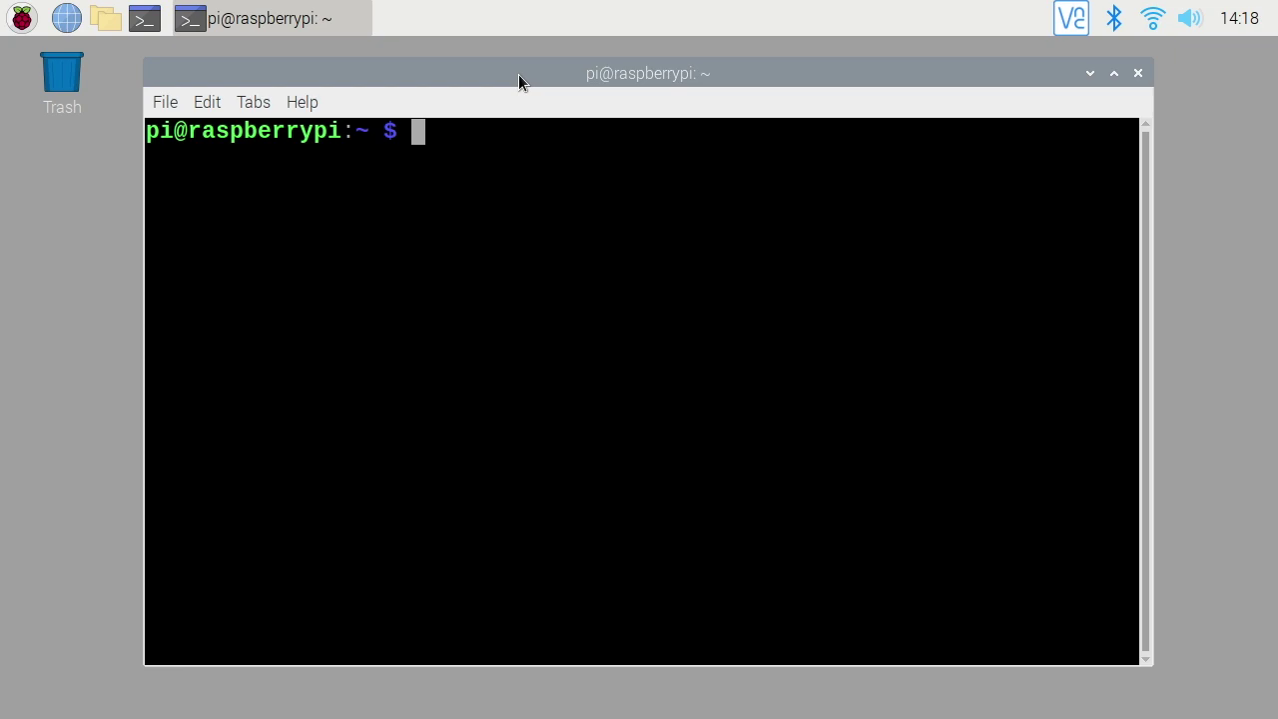
Find the full path of the Chromium executable by running "which chromium-browser"
type("chr")
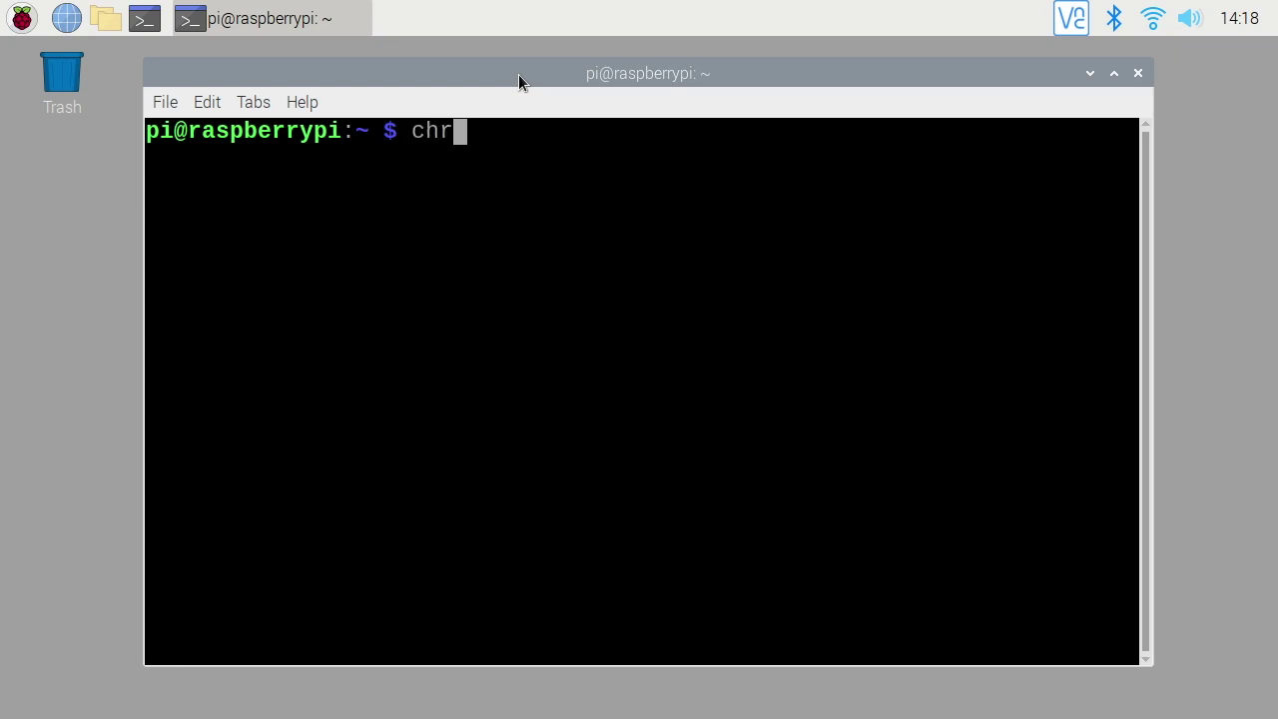
key("Tab")
key("Tab")
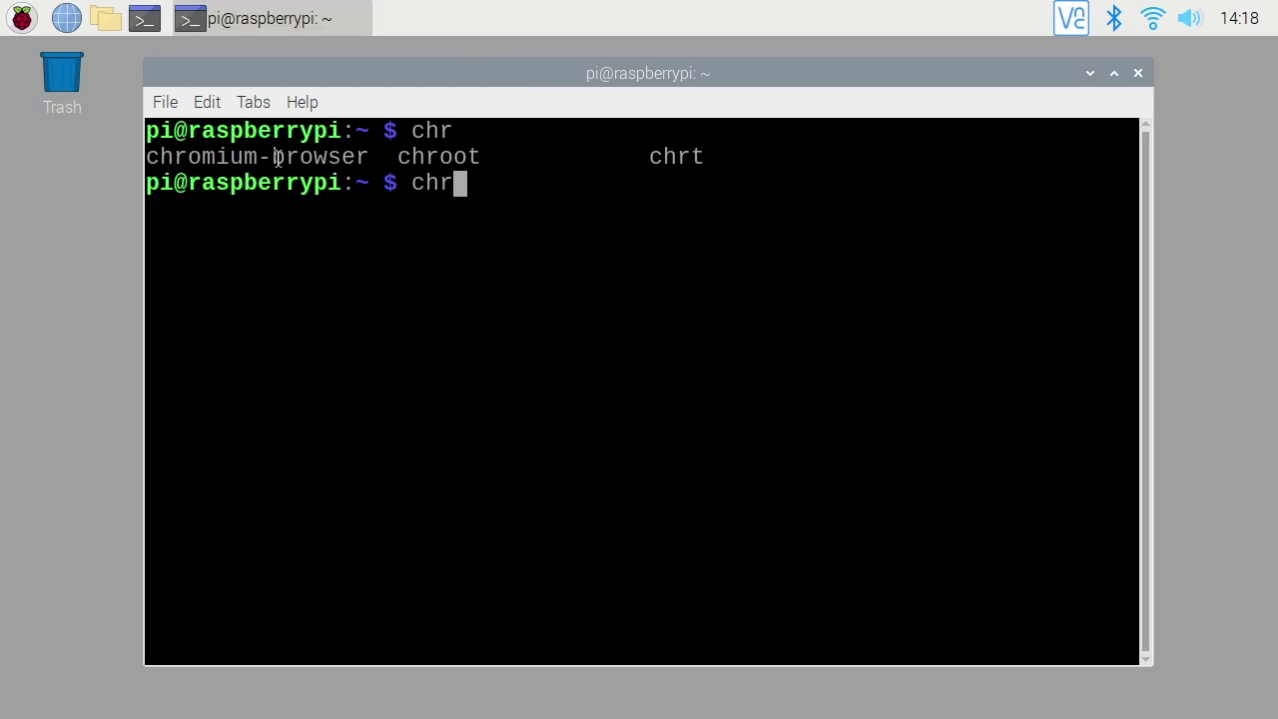
type("o")
key("Tab")
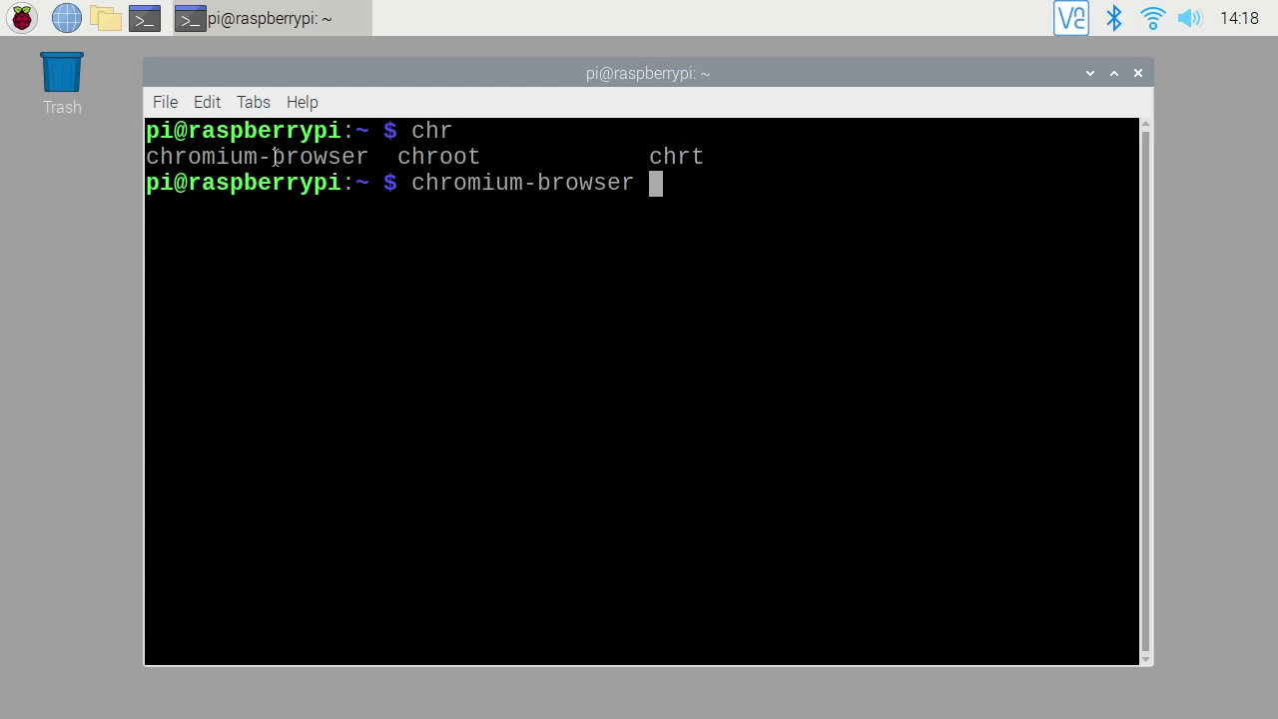
key("Home")
type("which")
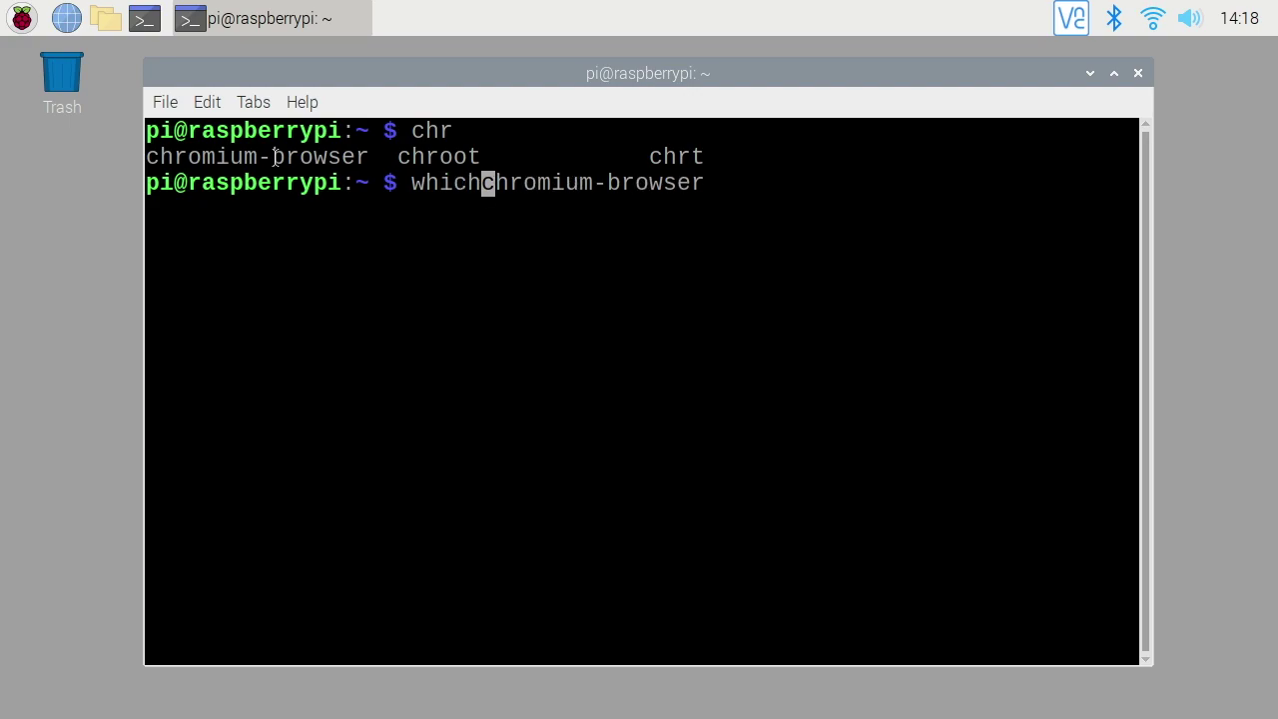
key("Return")
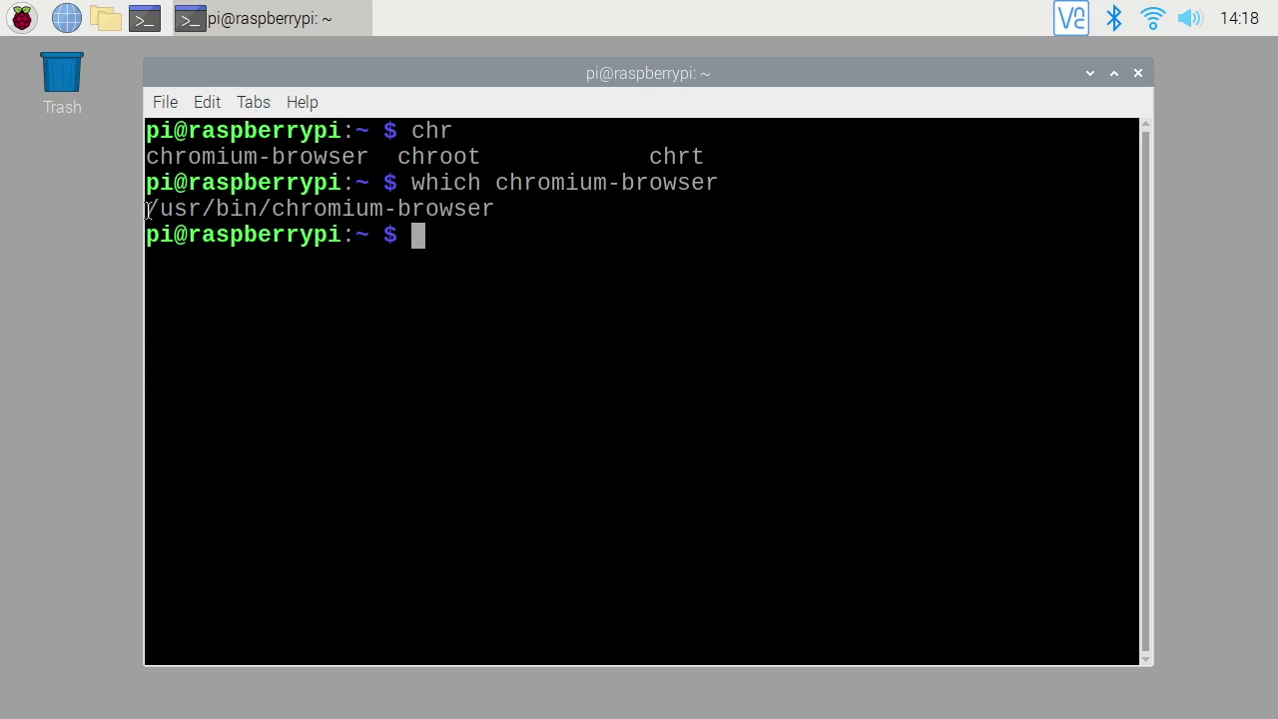
Copy the path /usr/bin/chromium-browser from the terminal output
left_click_drag(146, 208, 496, 210)
right_click(487, 219)
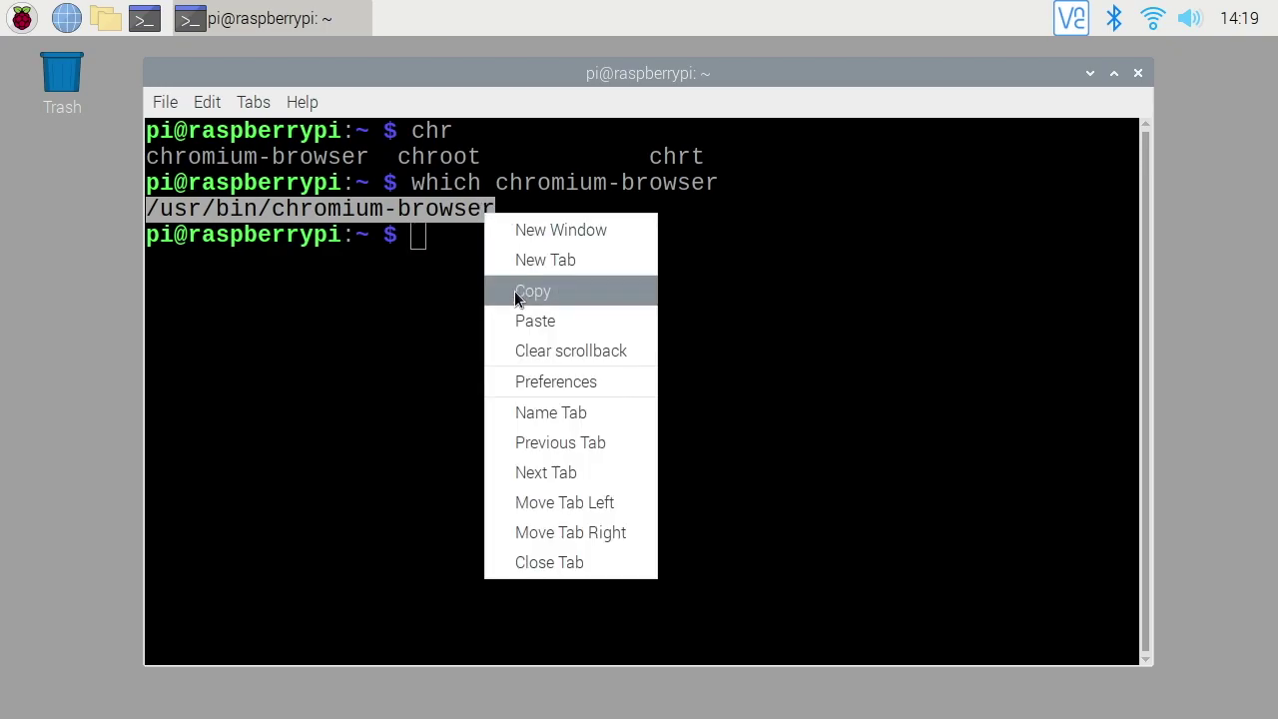
left_click(513, 291)
left_click(469, 255)
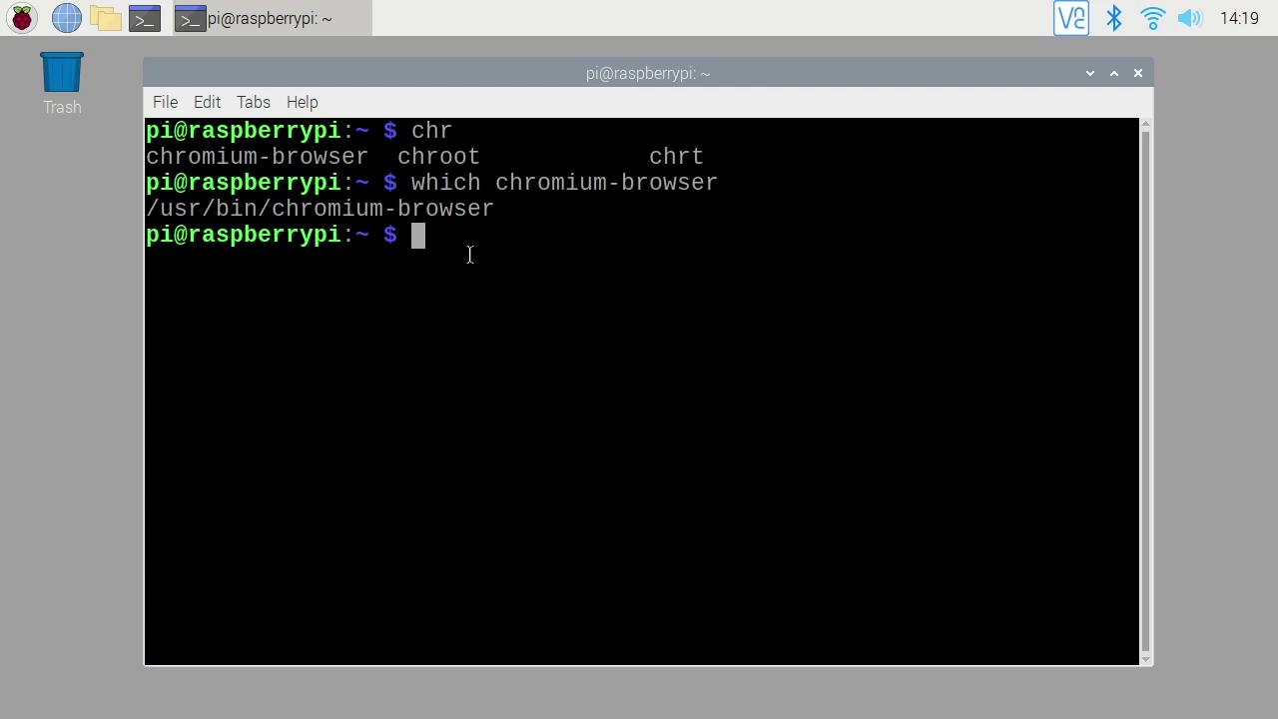
Check the current working directory with pwd and clear the terminal
type("pwd")
key("Return")
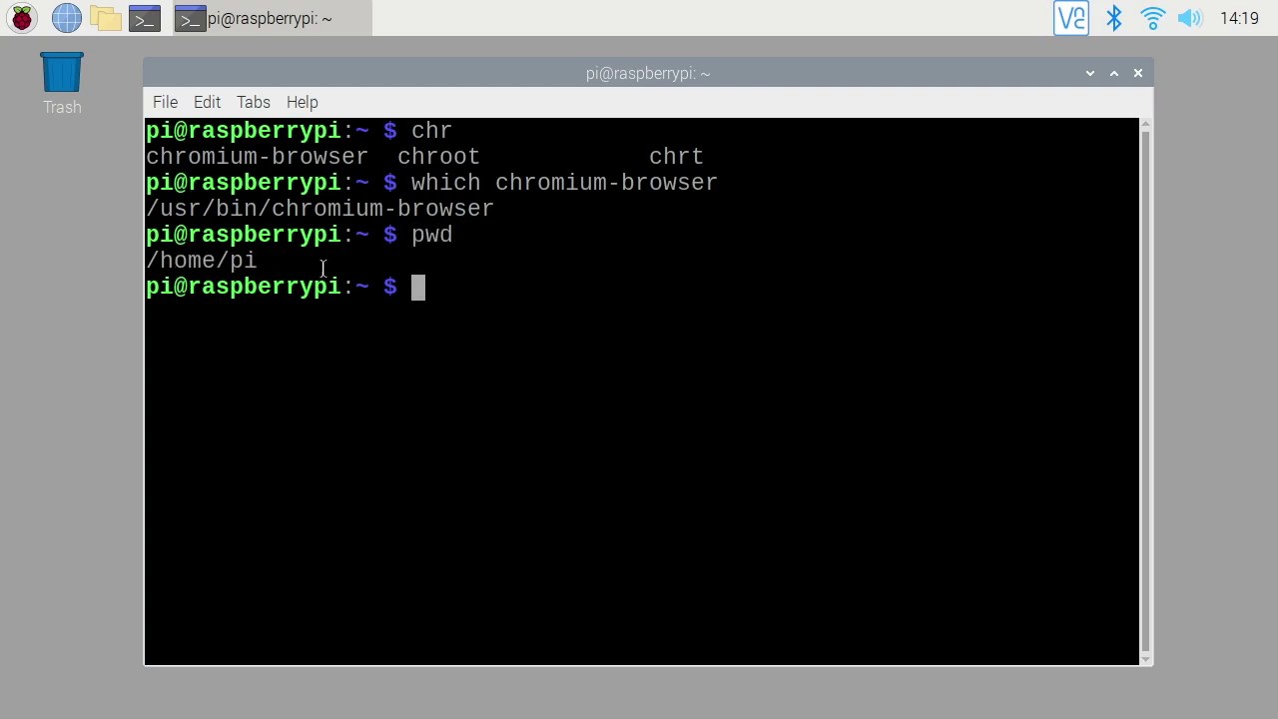
type("clear")
key("Return")
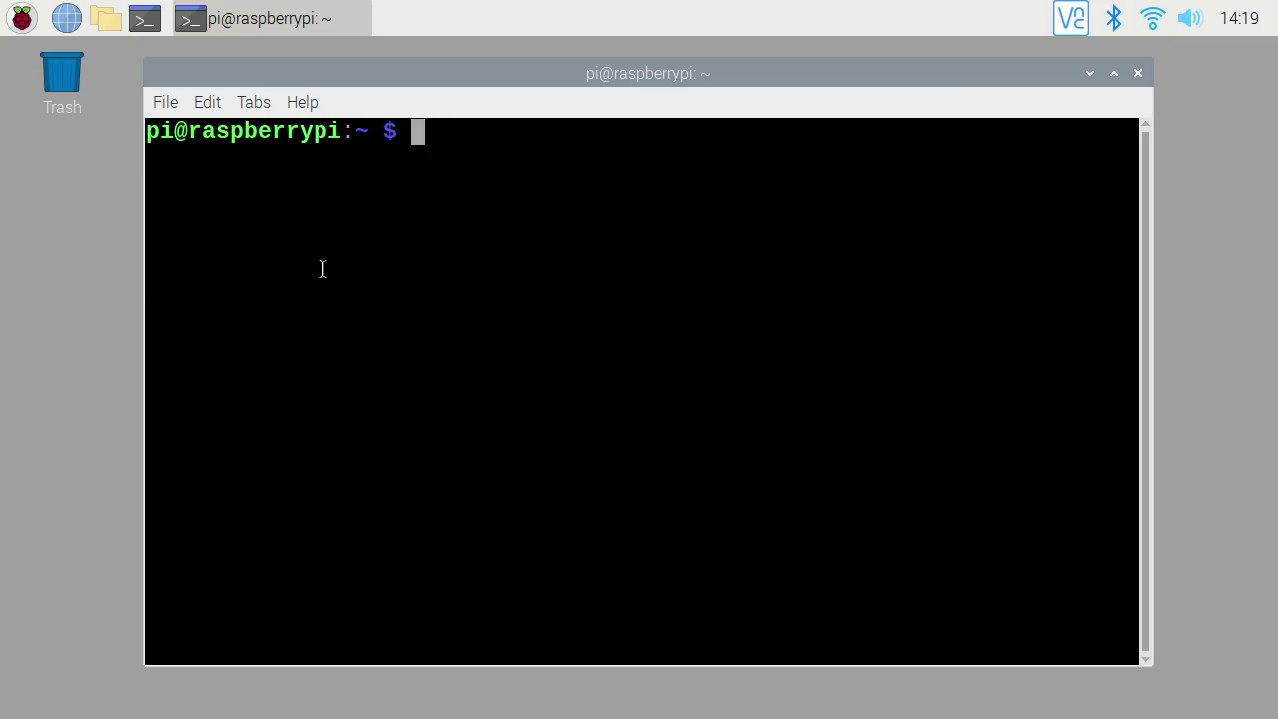
Open /etc/xdg/lxsession/LXDE-pi/autostart in nano with sudo
type("sudo nano ")
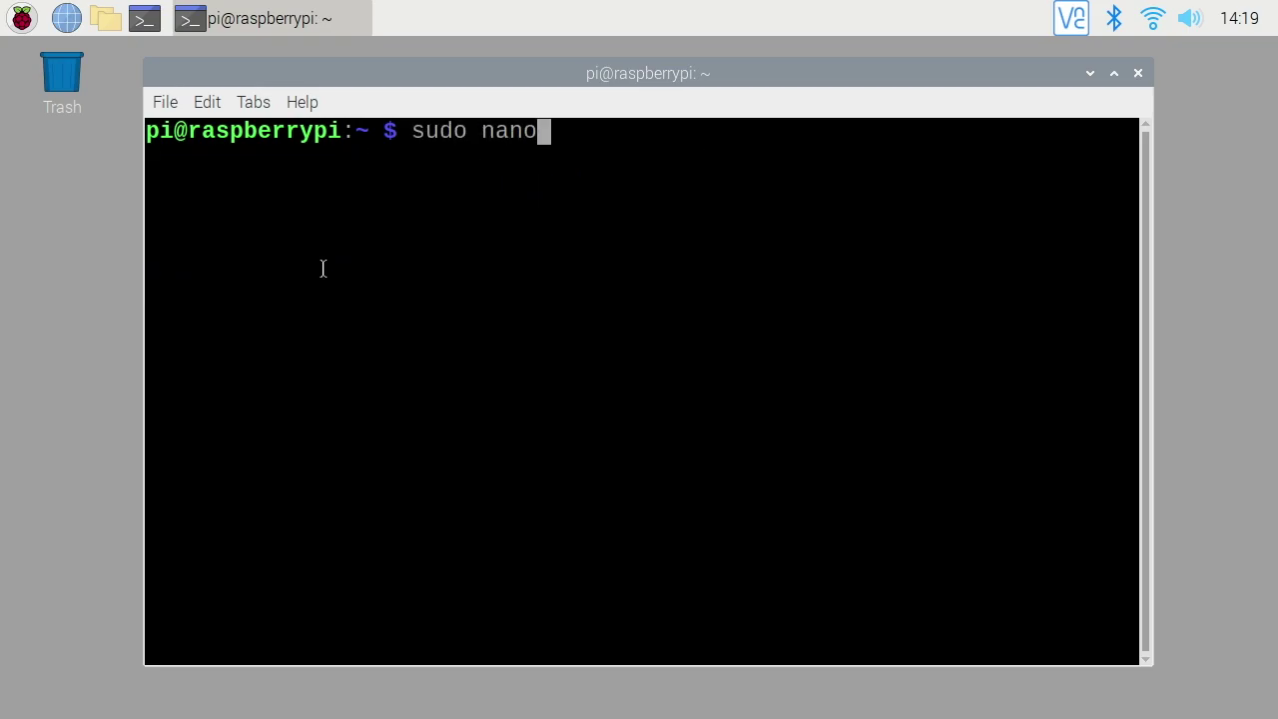
type("/etc")
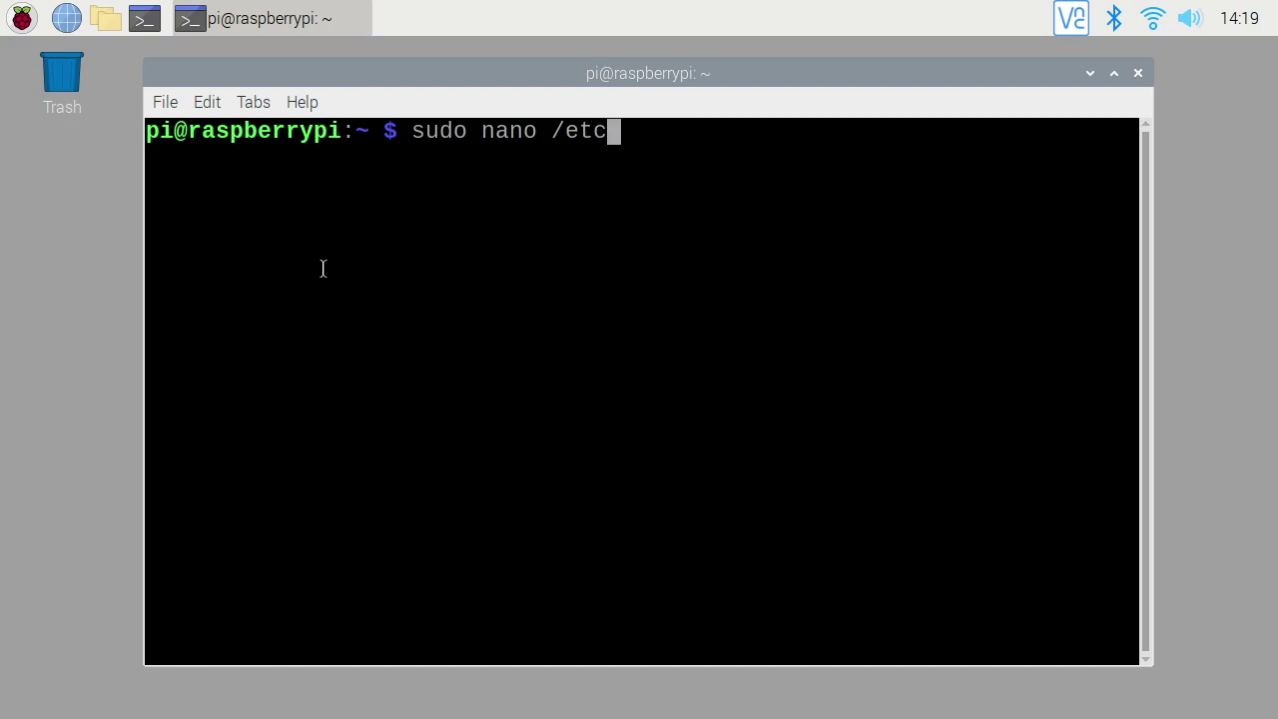
type("/xdg")
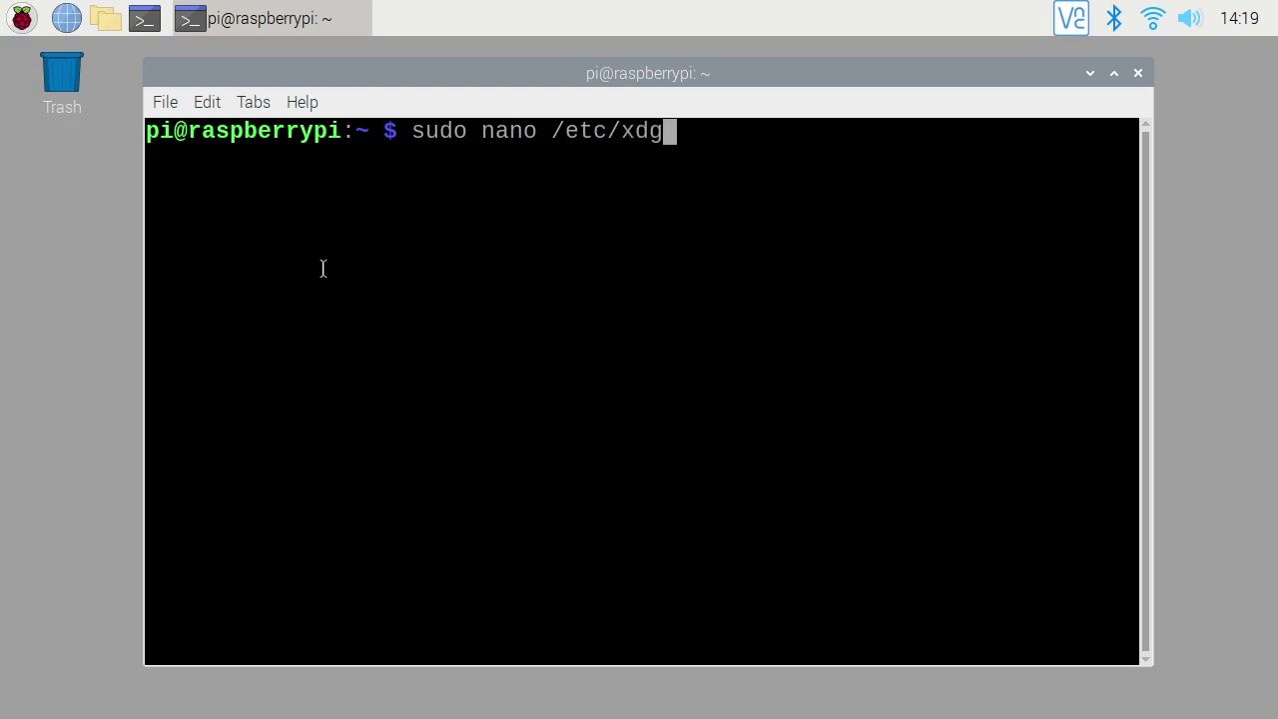
type("/lxs")
key("BackSpace")
type("xs")
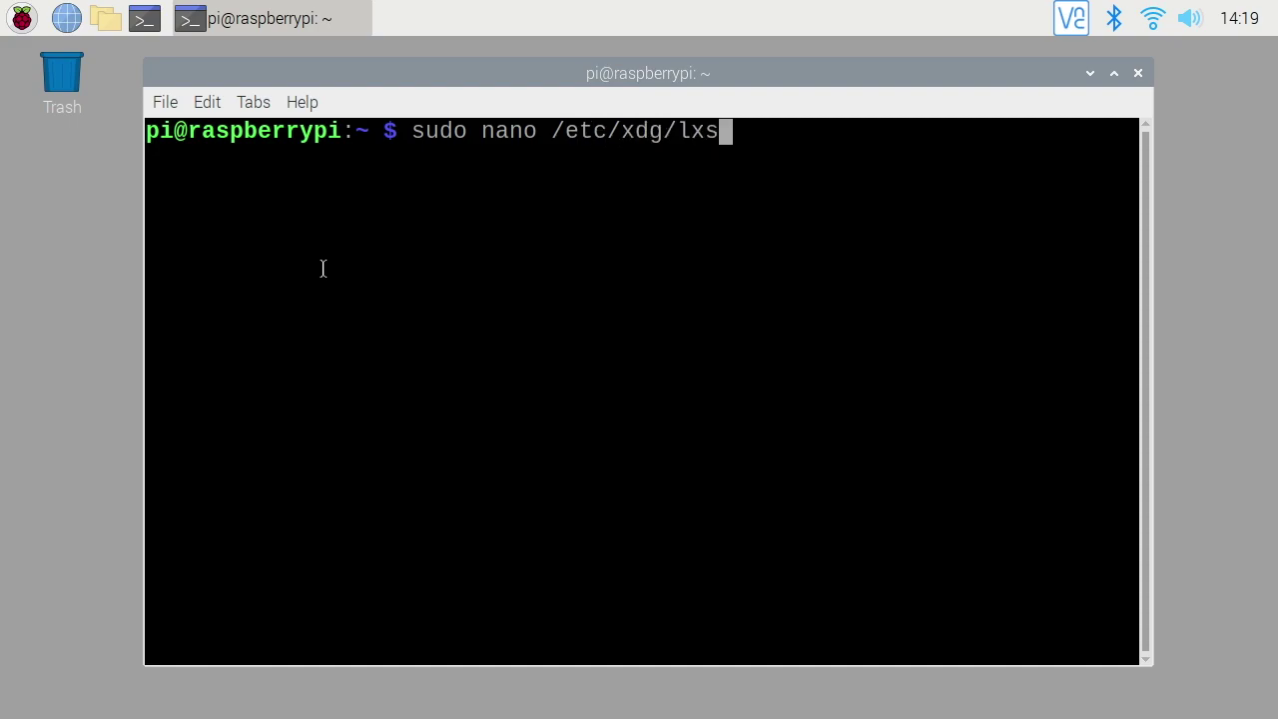
key("Tab")
type("L")
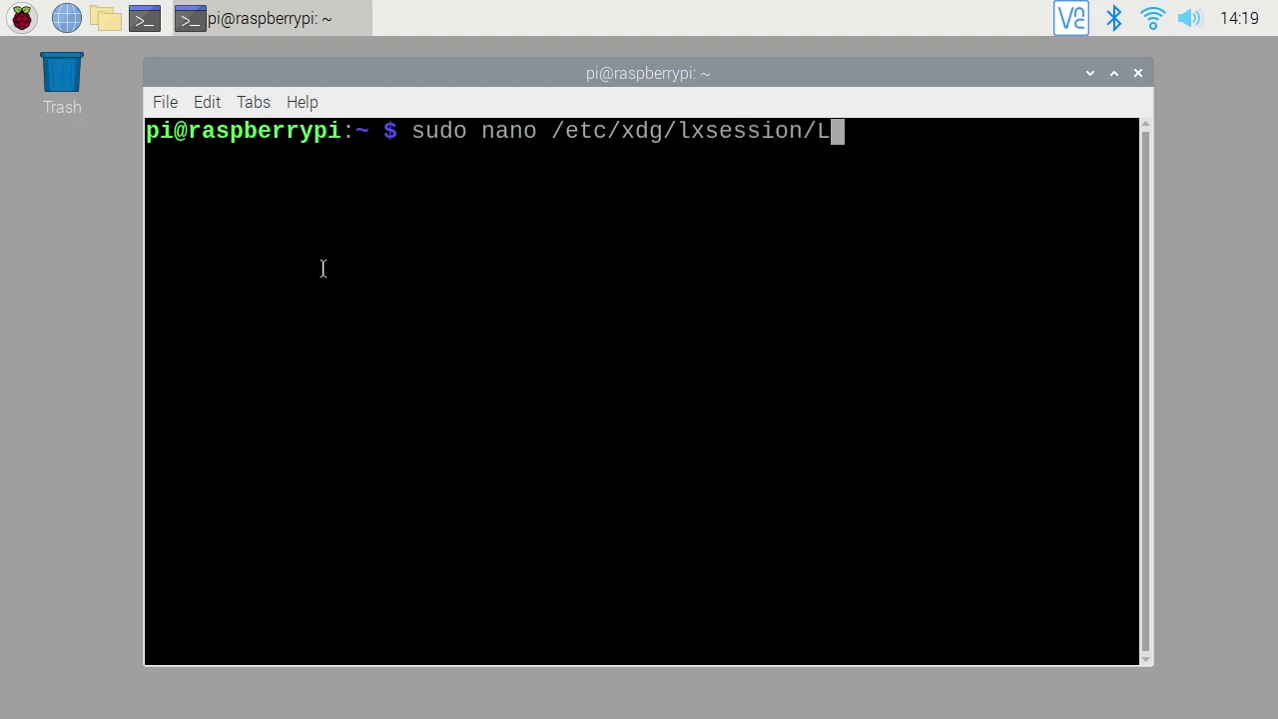
type("XDE-")
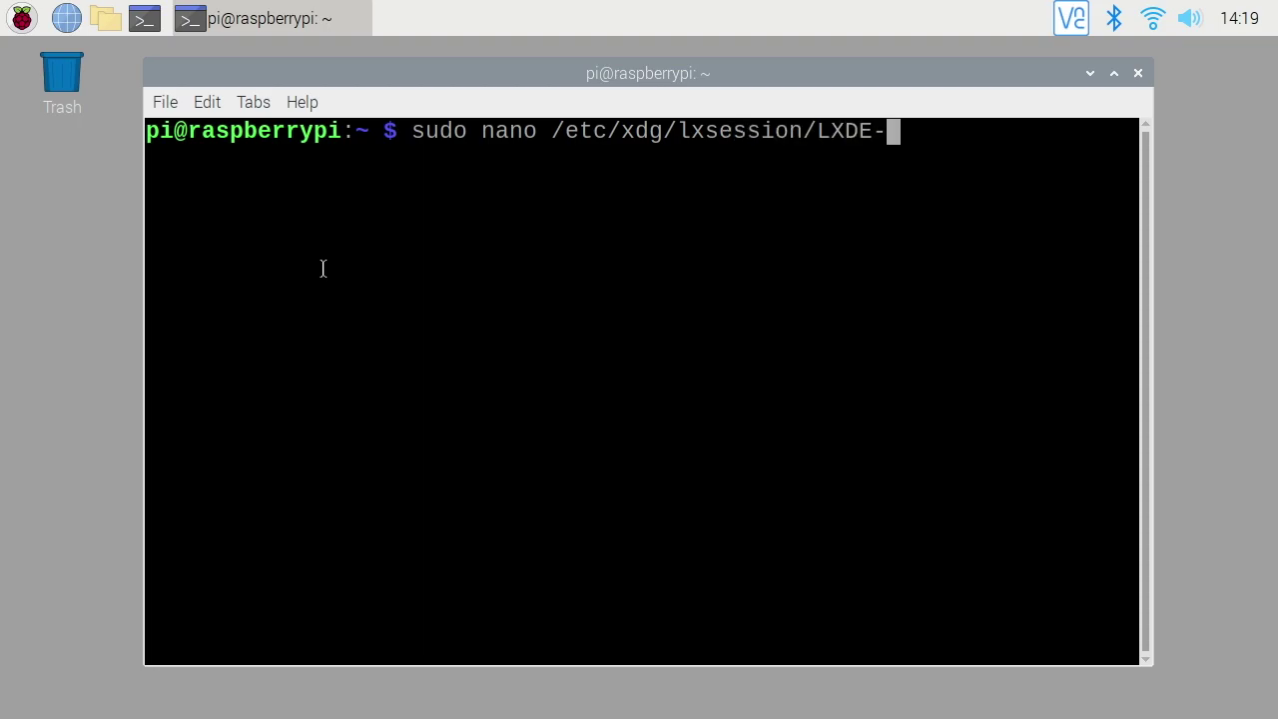
type("pi/aut")
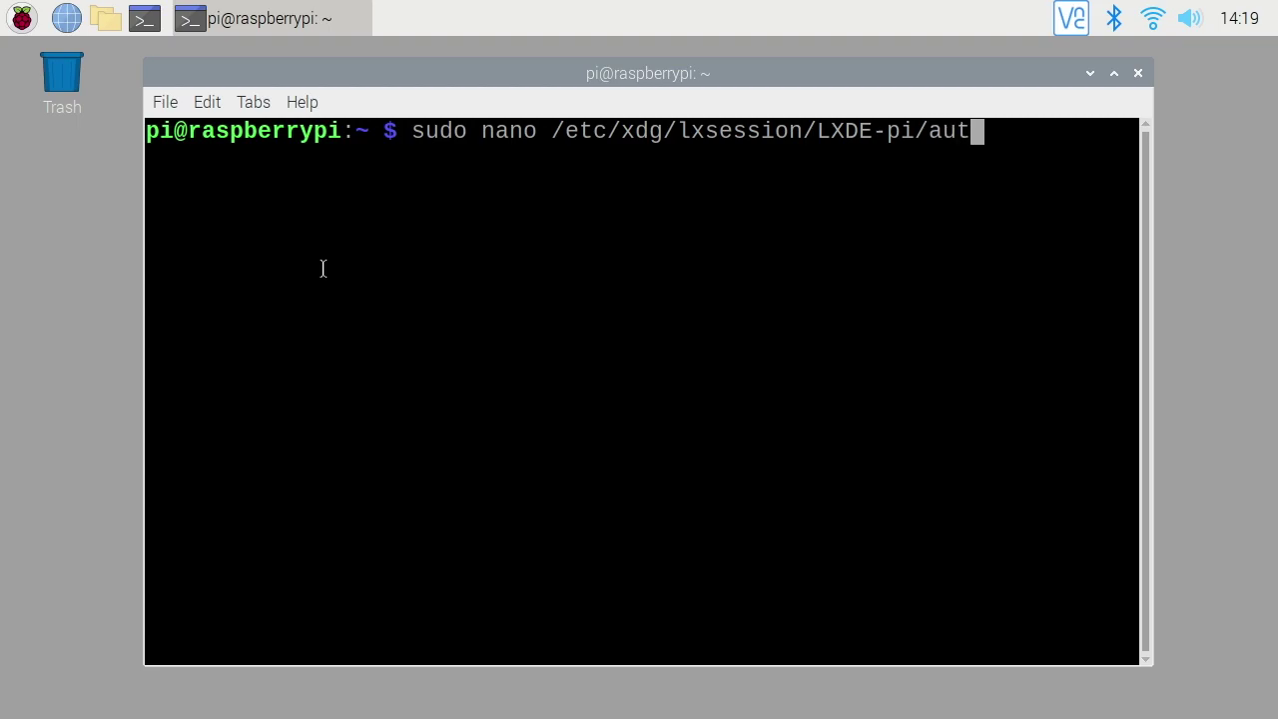
key("Tab")
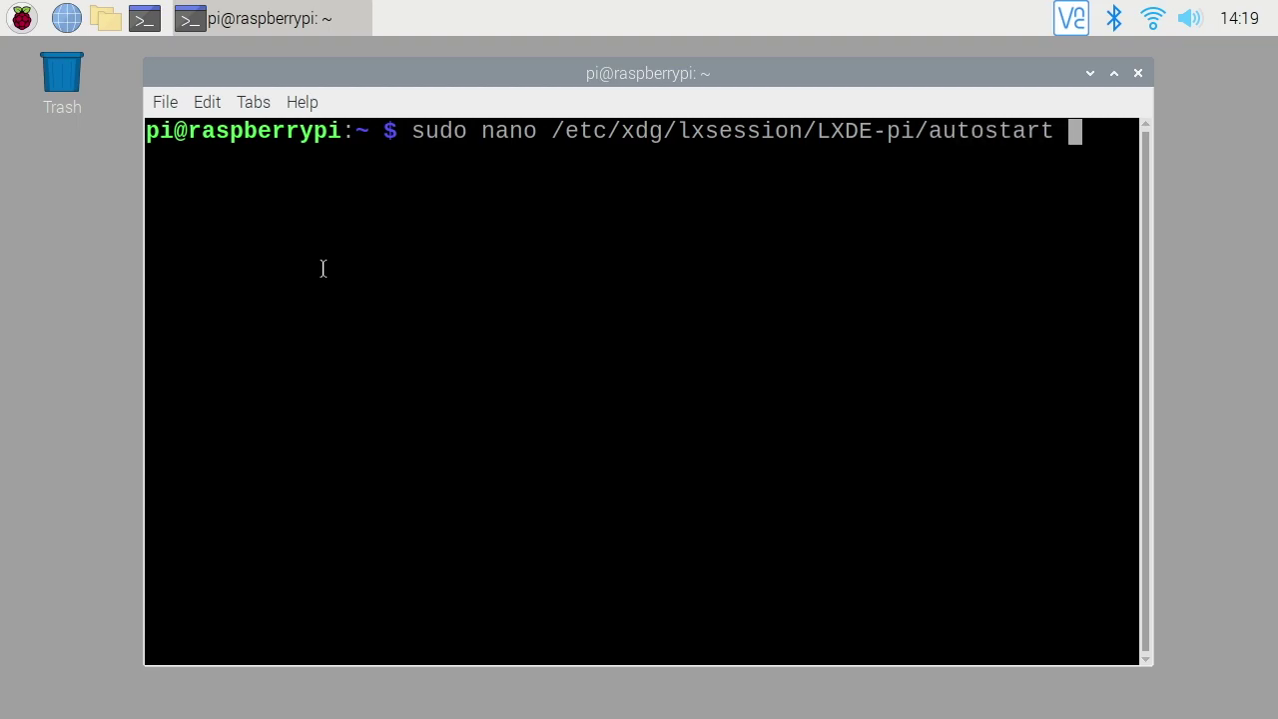
key("Return")
key("Down")
key("Down")
key("Down")
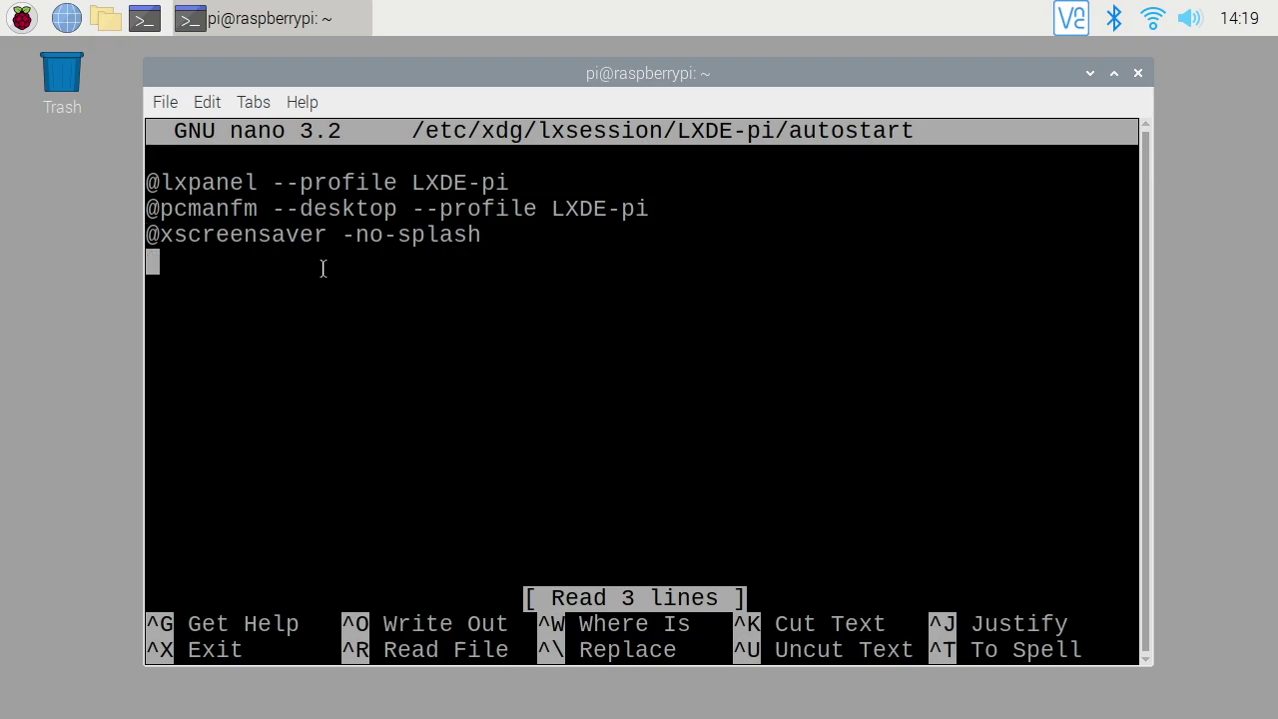
type("@")
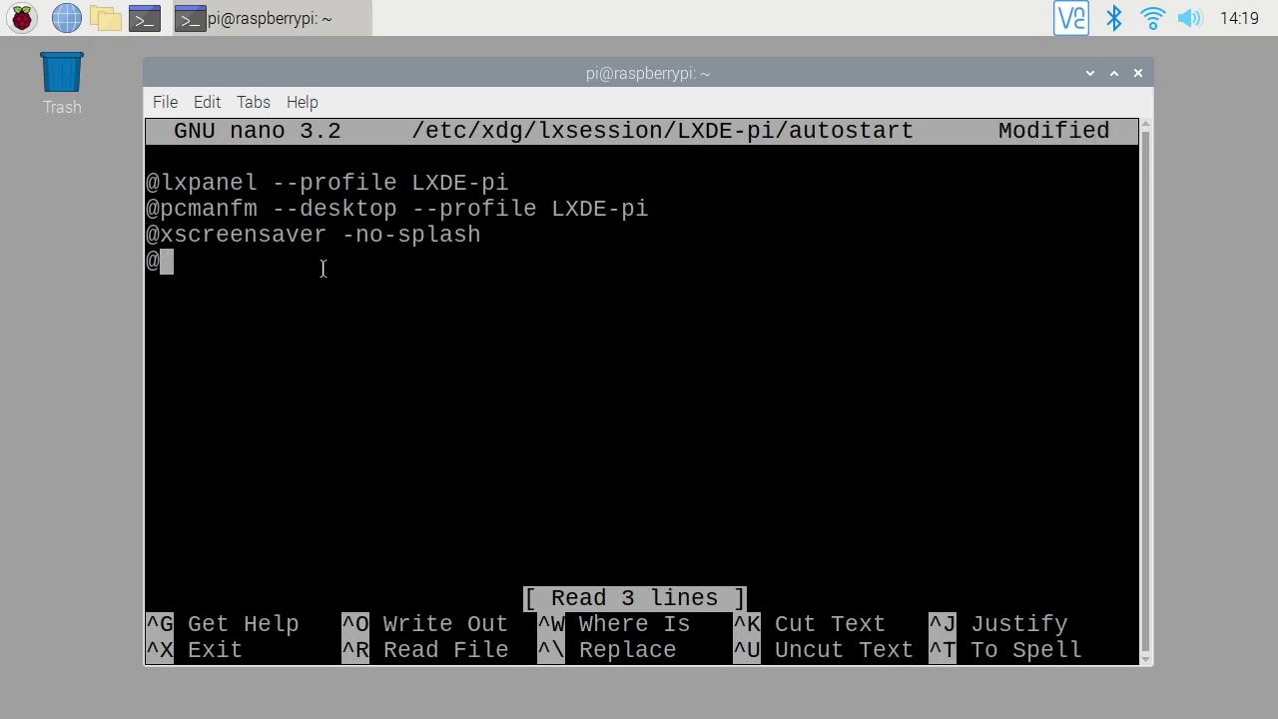
type("/usr/bin/chromium-browser")
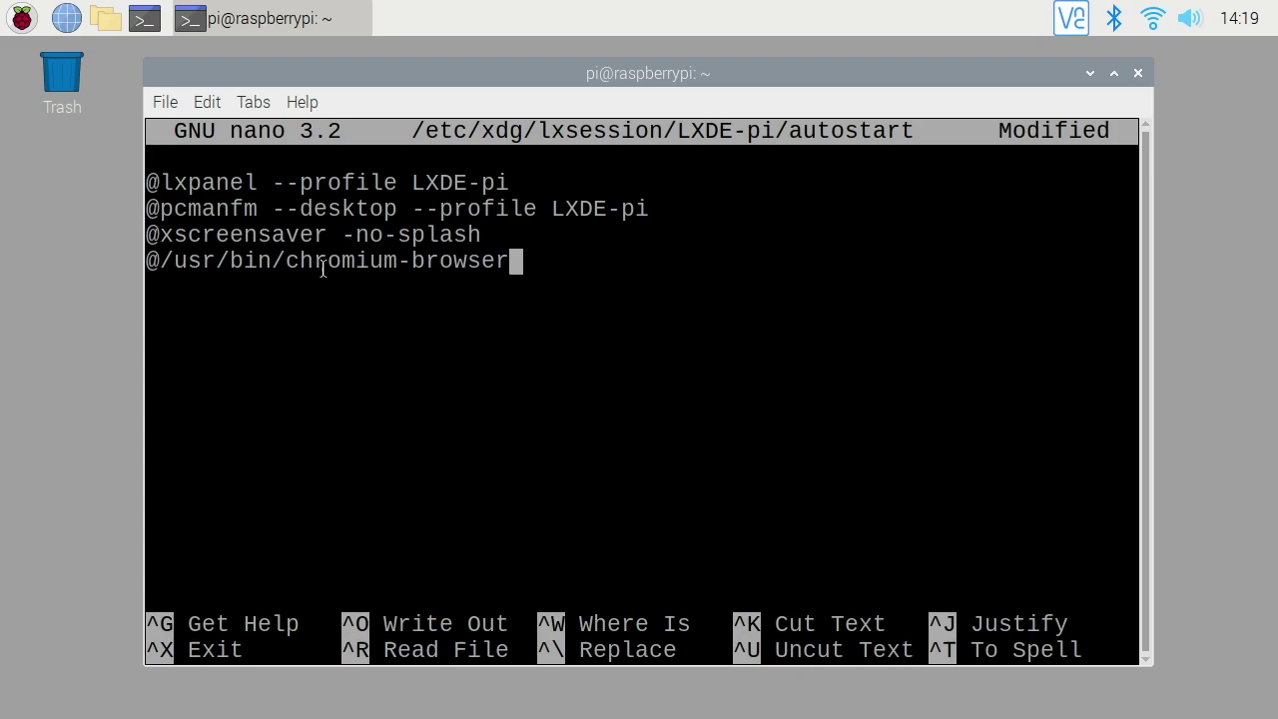
type(" htt")
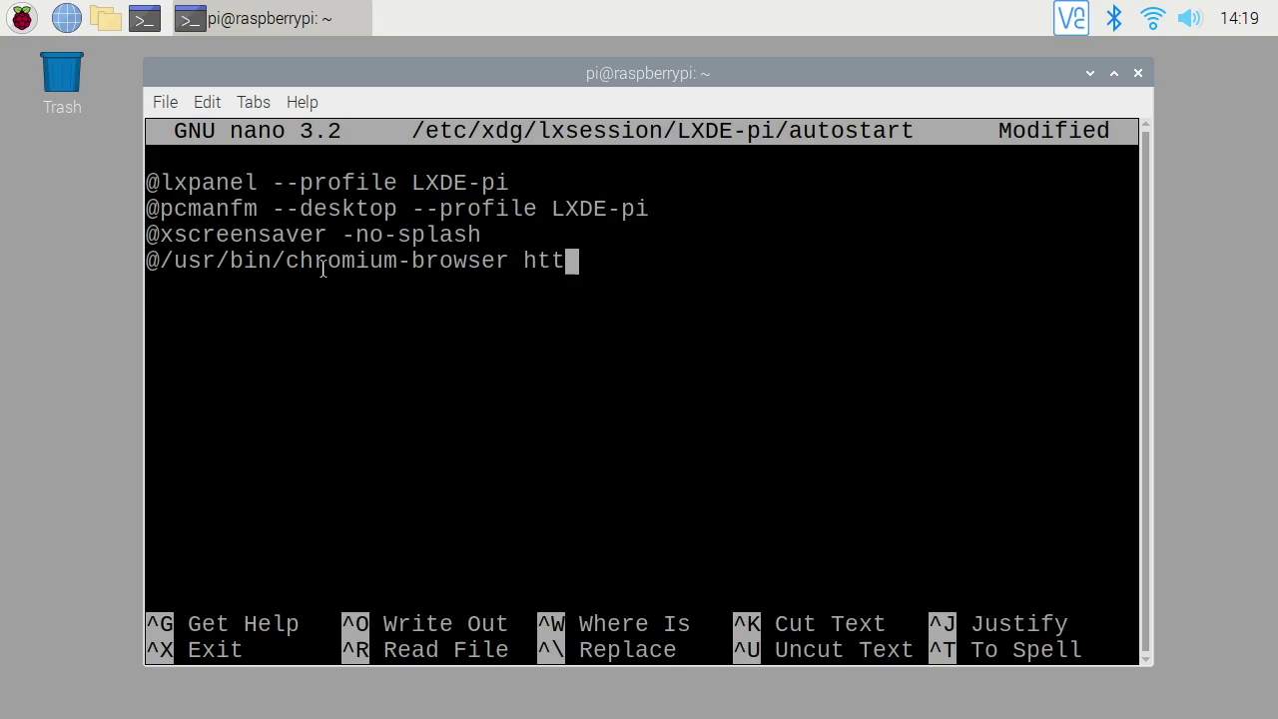
type("ps://w")
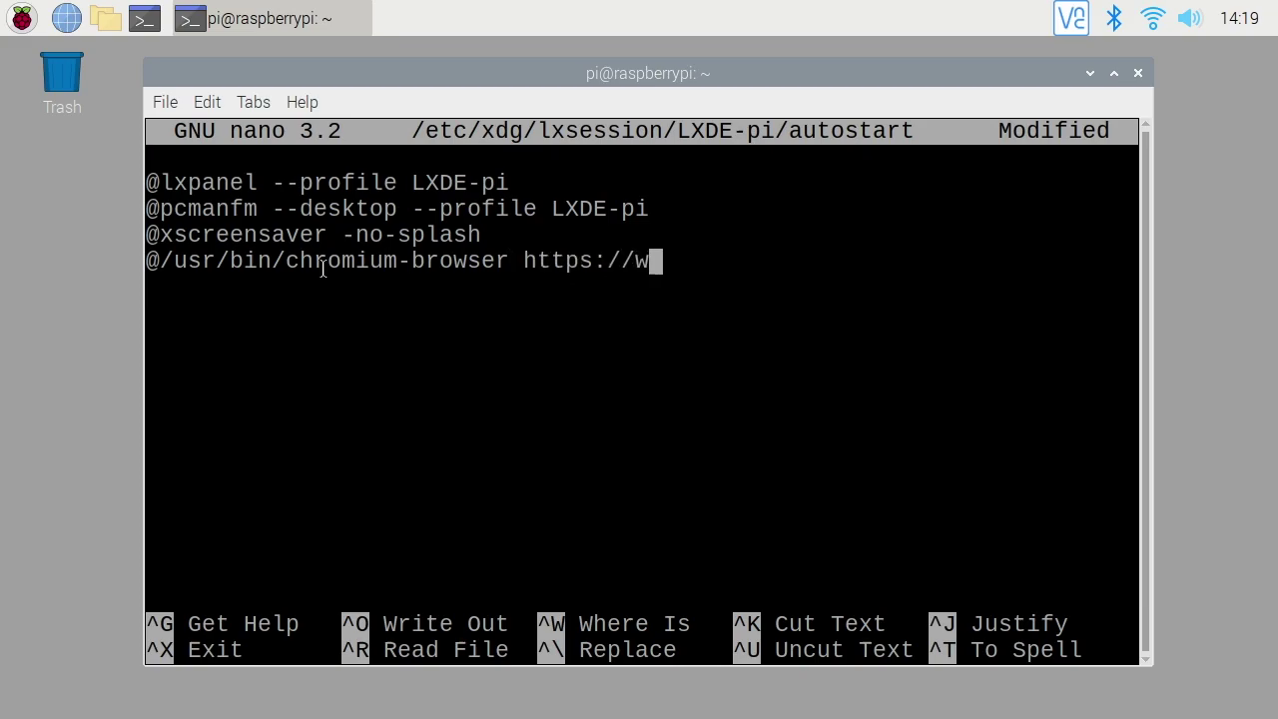
type("ww.rickmakes.com")
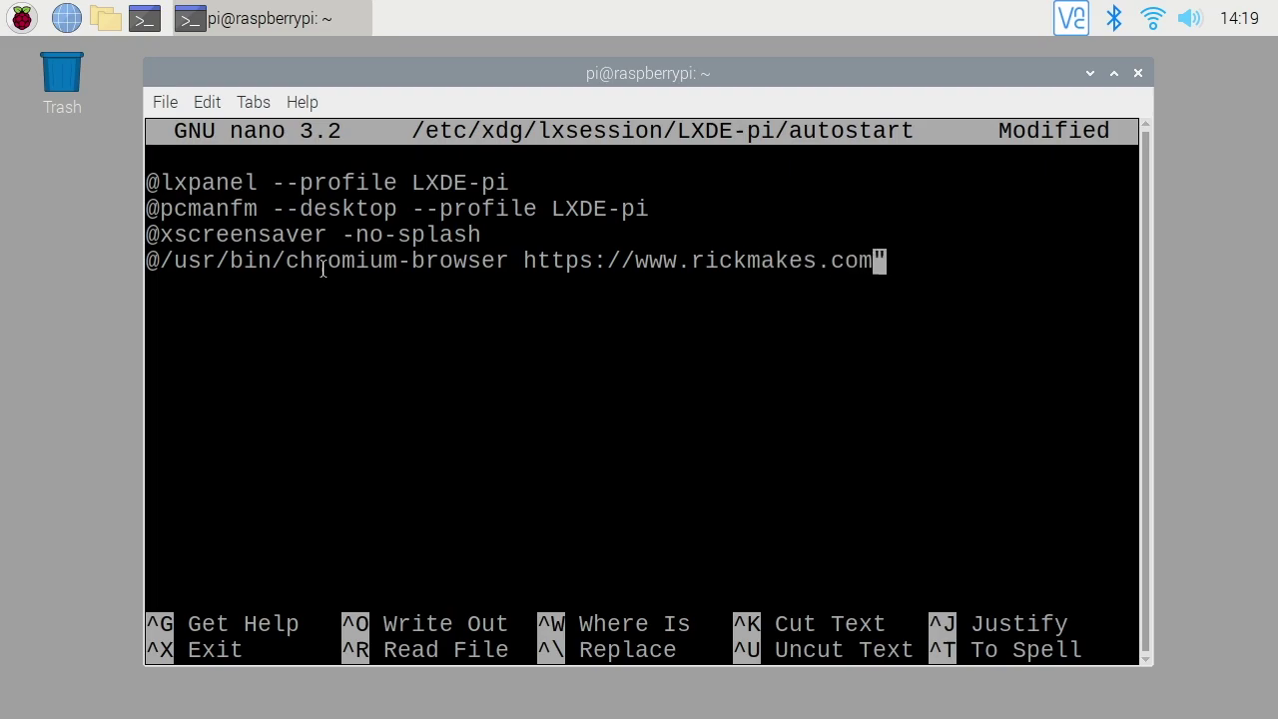
type("\"")
key("ctrl+Left")
key("ctrl+Left")
key("ctrl+Left")
key("ctrl+Left")
type("\"")
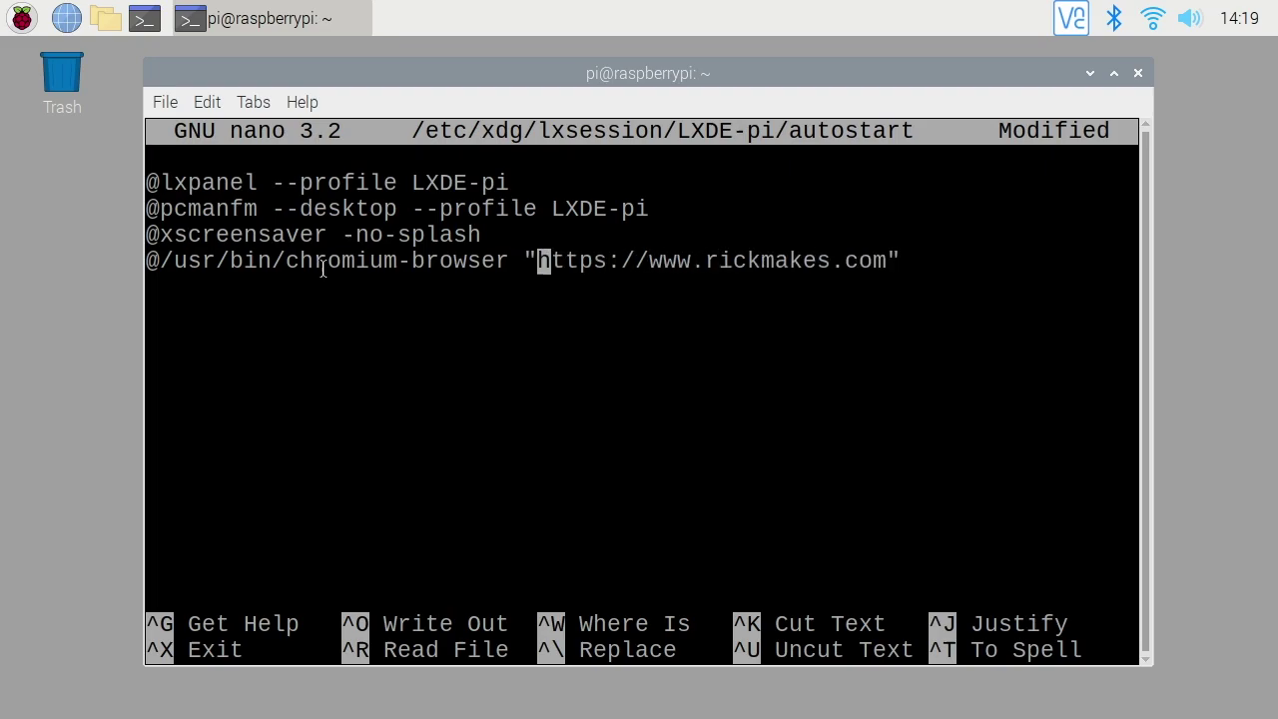
key("BackSpace")
key("Right")
key("Right")
key("Right")
key("Right")
key("Right")
key("Right")
key("Right")
key("Right")
key("Right")
key("Right")
key("Right")
key("Right")
key("Right")
key("Right")
key("ctrl+Right")
key("ctrl+Right")
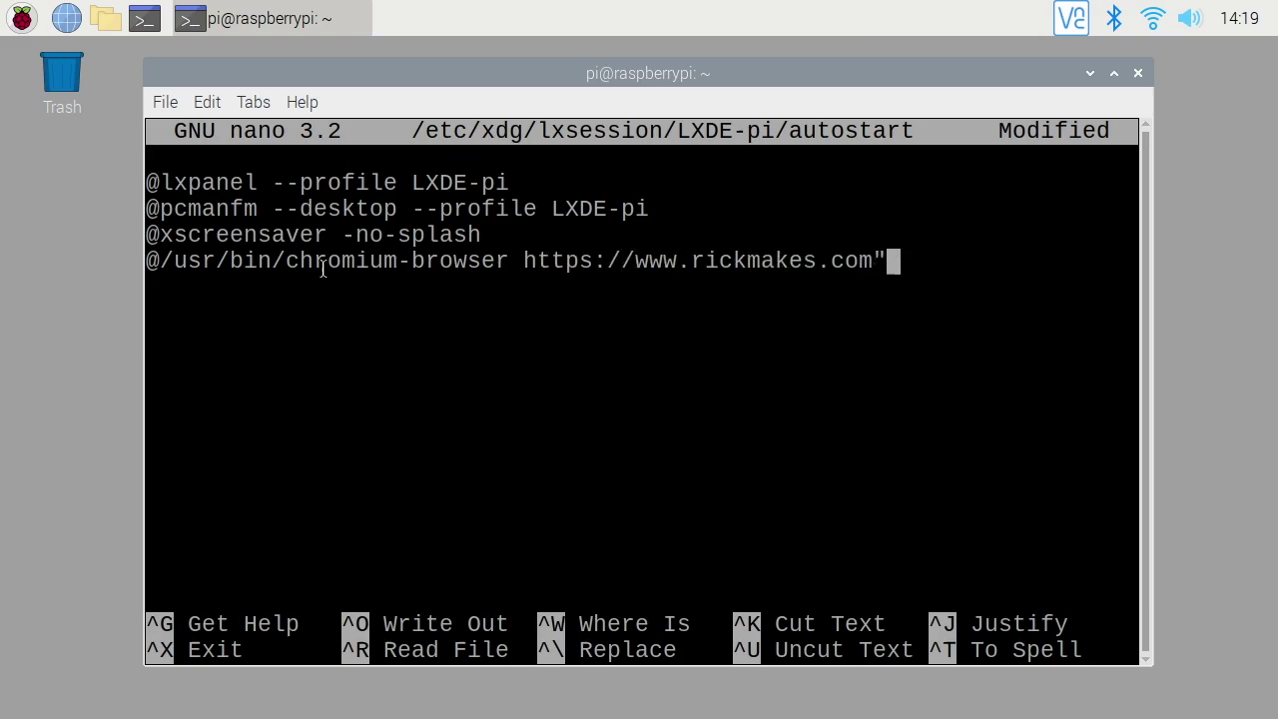
key("BackSpace")
Save the autostart file with a new empty line after the Chromium entry, and close both nano and the terminal
key("Return")
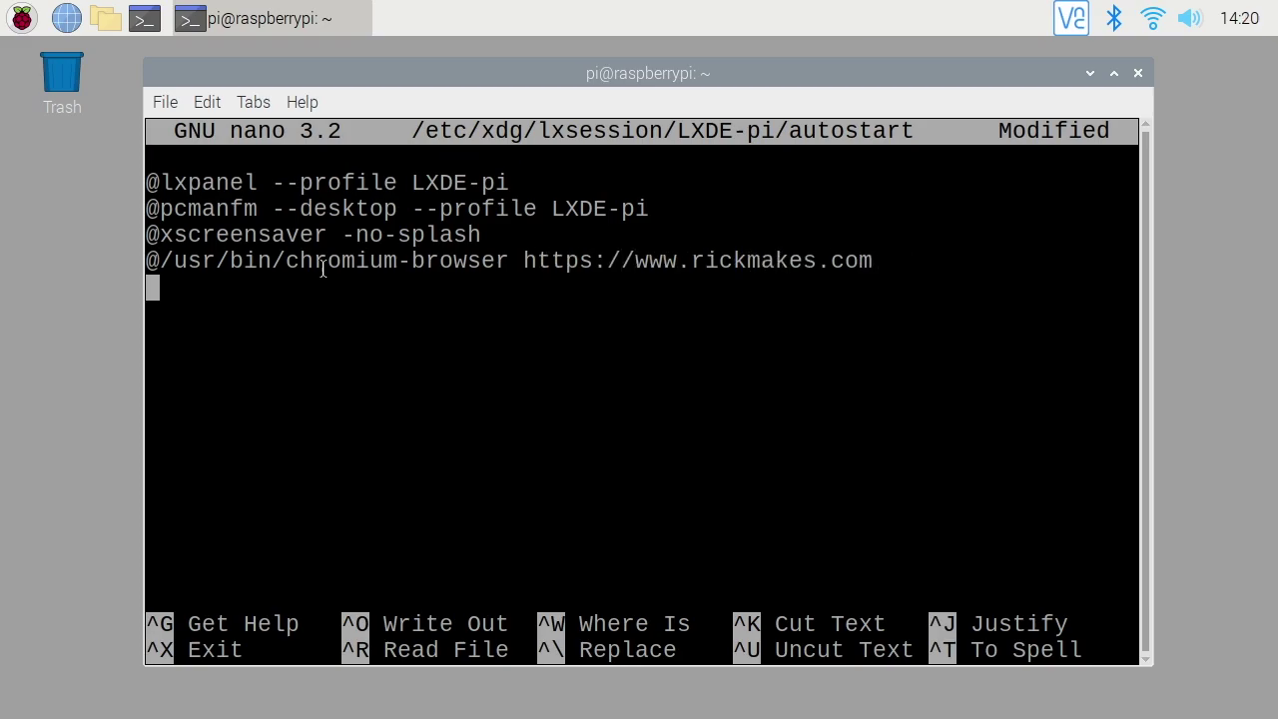
key("ctrl+o")
key("Return")
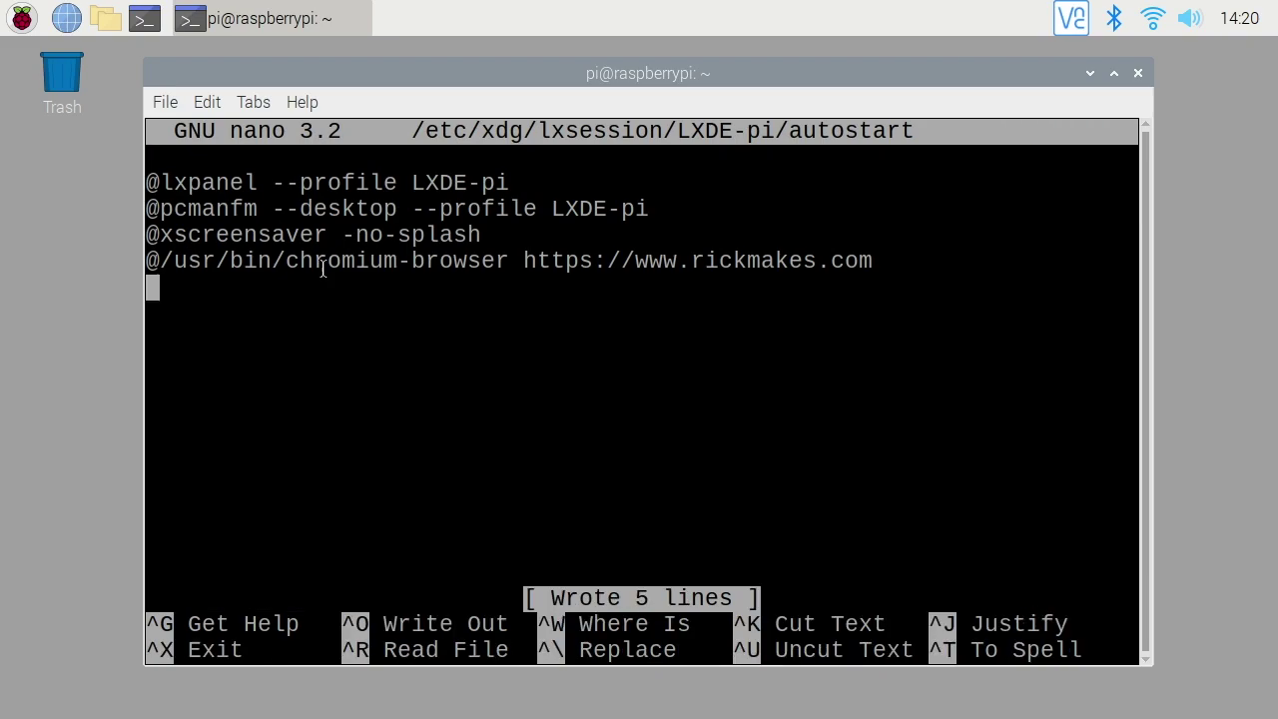
key("ctrl+x")
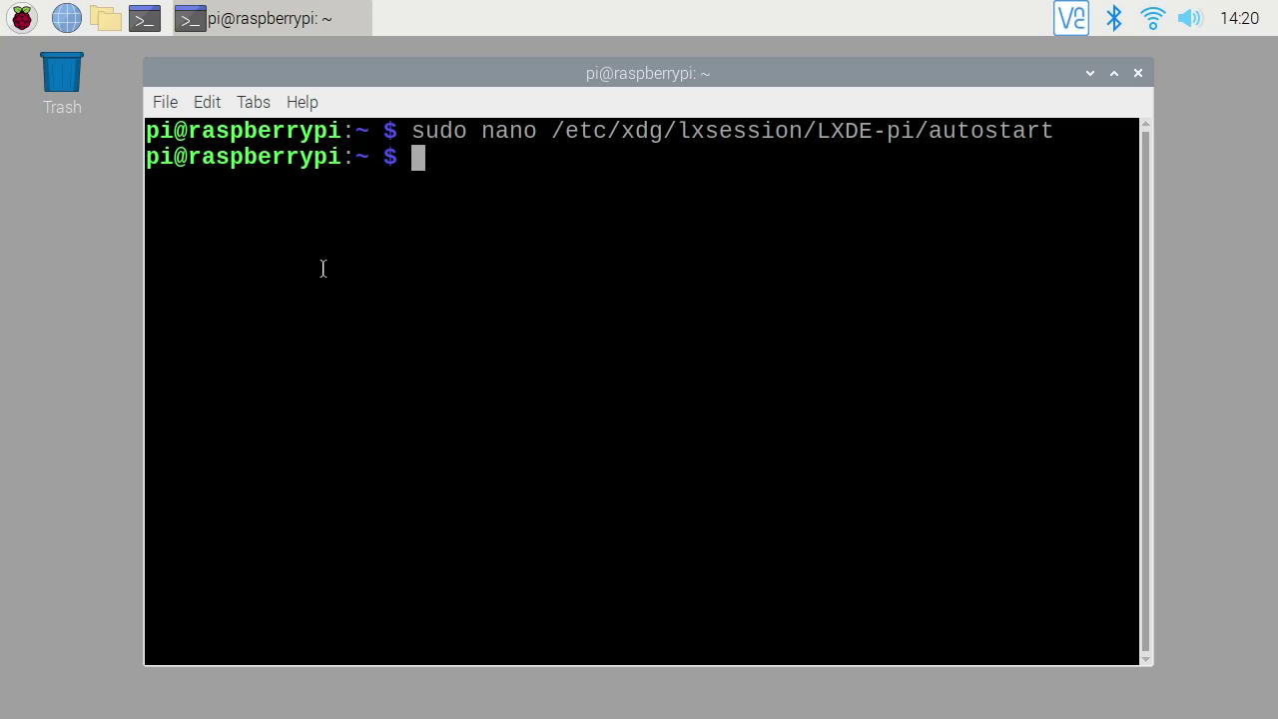
left_click(1138, 74)
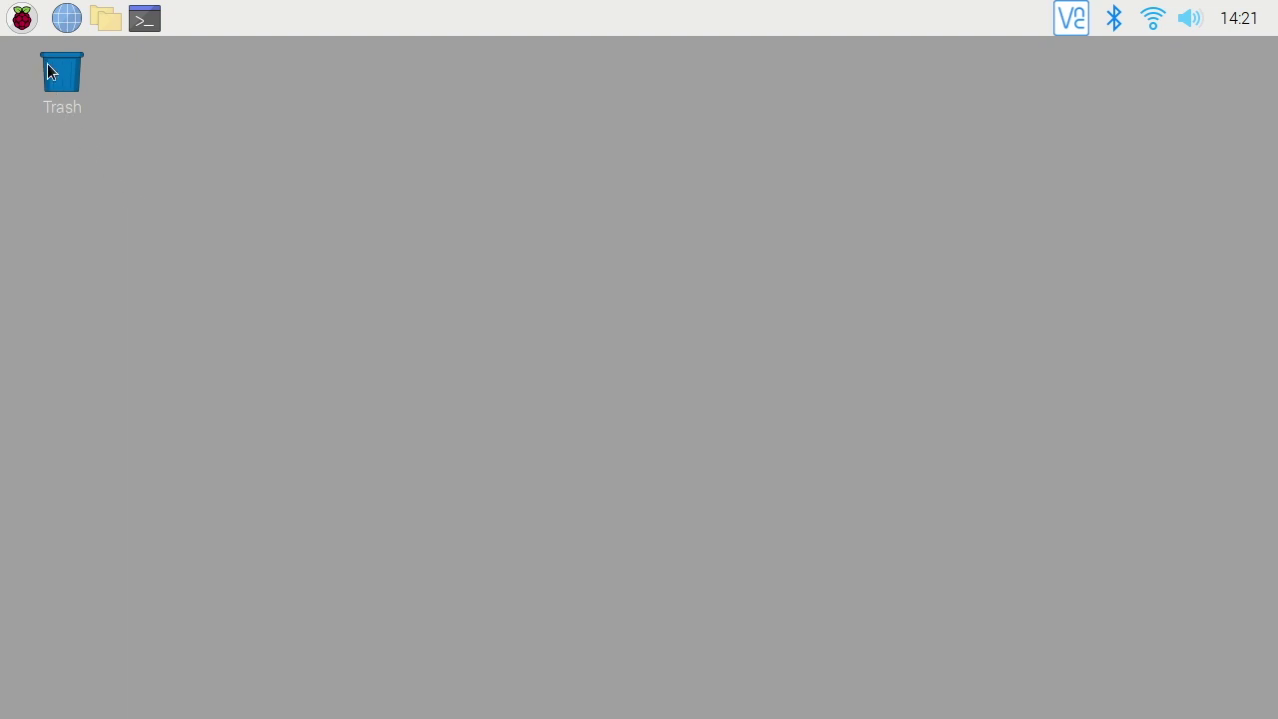
Restart the desktop session to test the Chromium autostart entry, and close the browser window
left_click(22, 17)
left_click(44, 499)
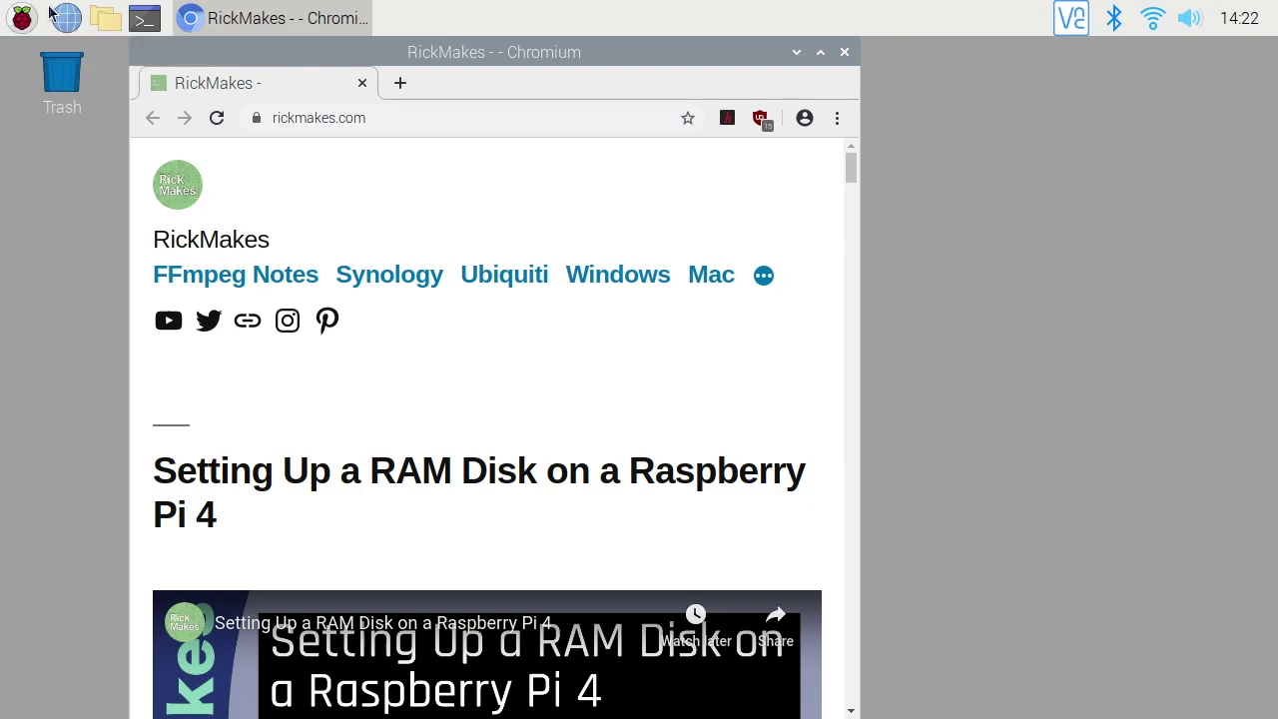
left_click(845, 52)
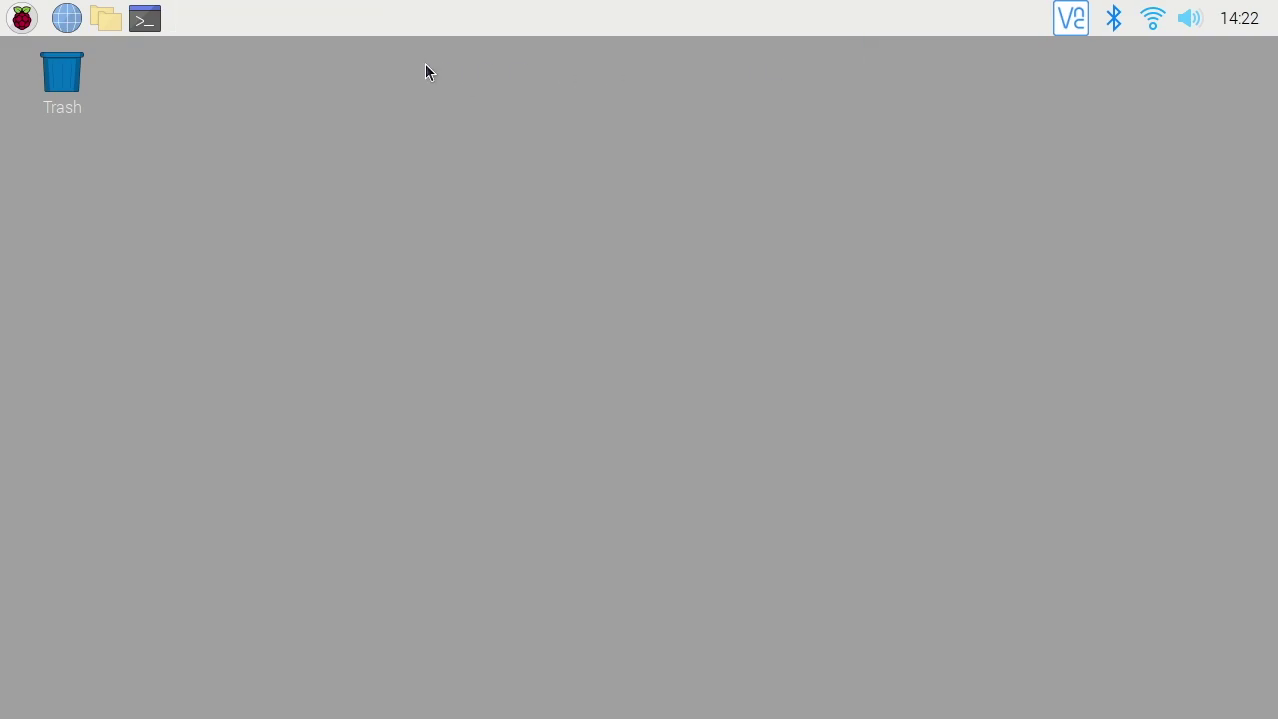
Open a new terminal window, enlarge its text four levels, and move the window towards the upper edge of the desktop
left_click(152, 23)
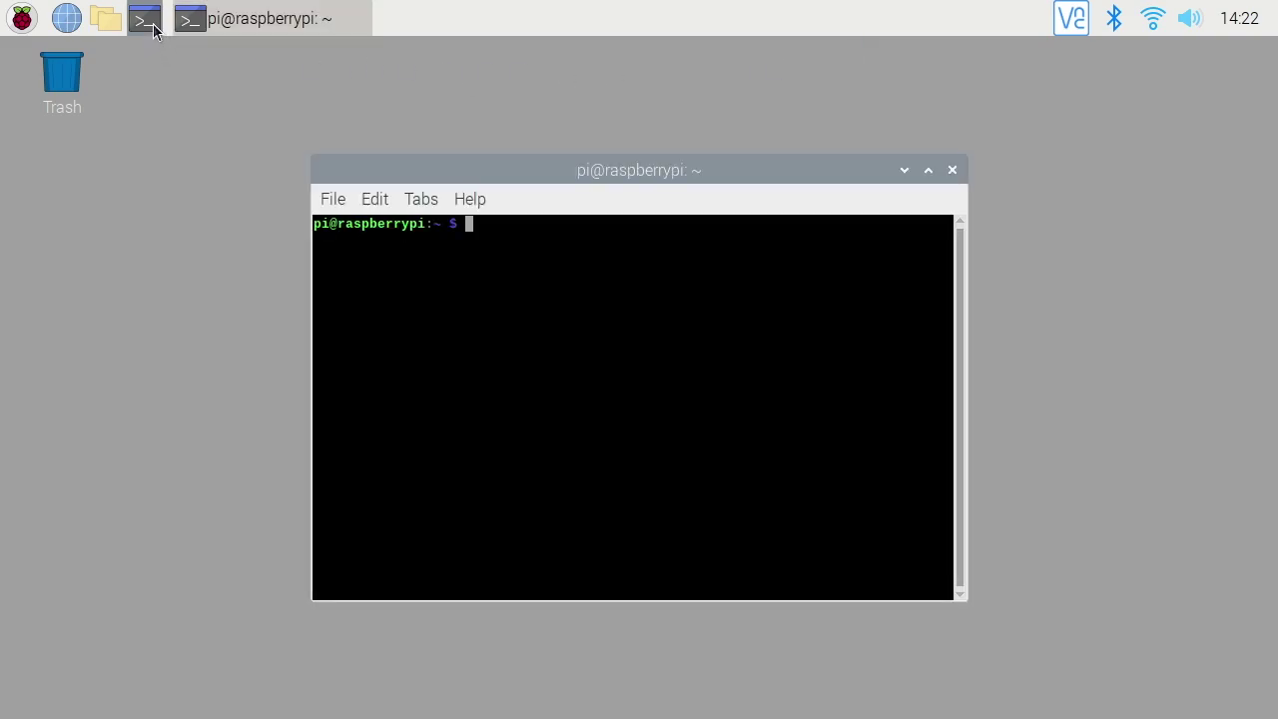
key("ctrl+plus")
key("ctrl+plus")
key("ctrl+plus")
left_click_drag(571, 124, 368, 56)
key("ctrl+plus")
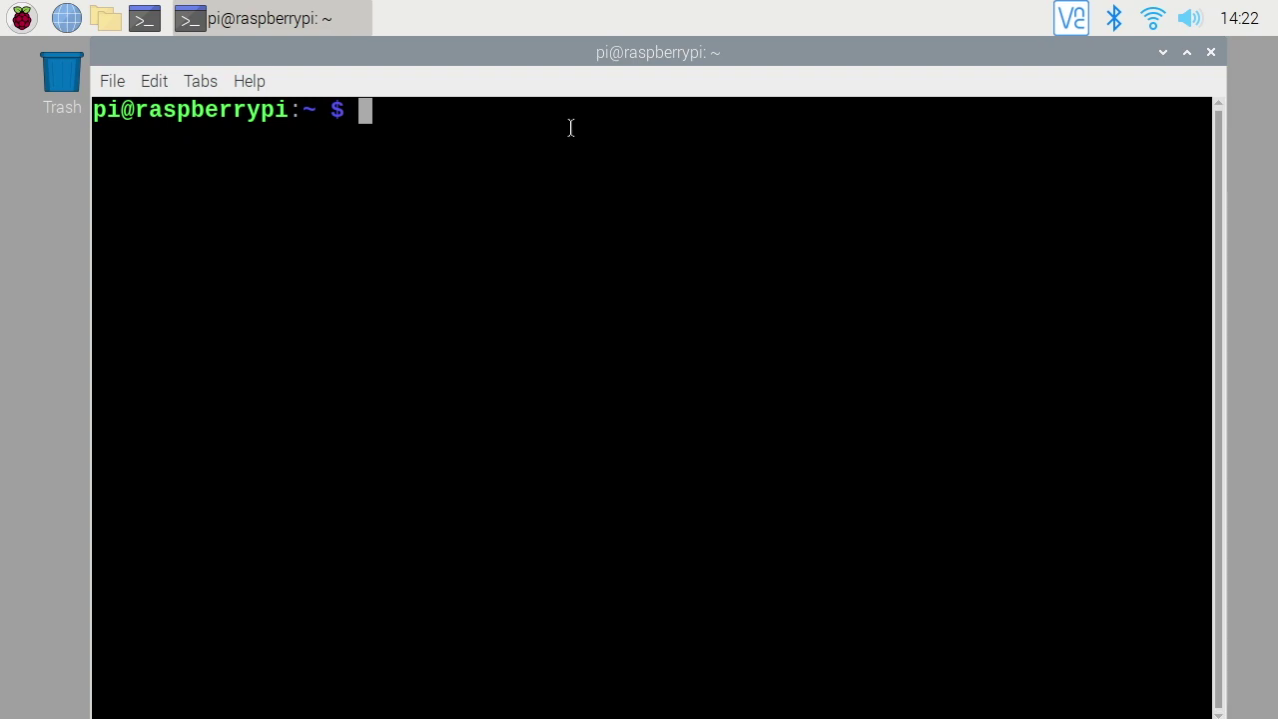
Create the directory .config/lxsession/LXDE-pi with any missing parent directories, and clear the terminal
type("mkdir -p")
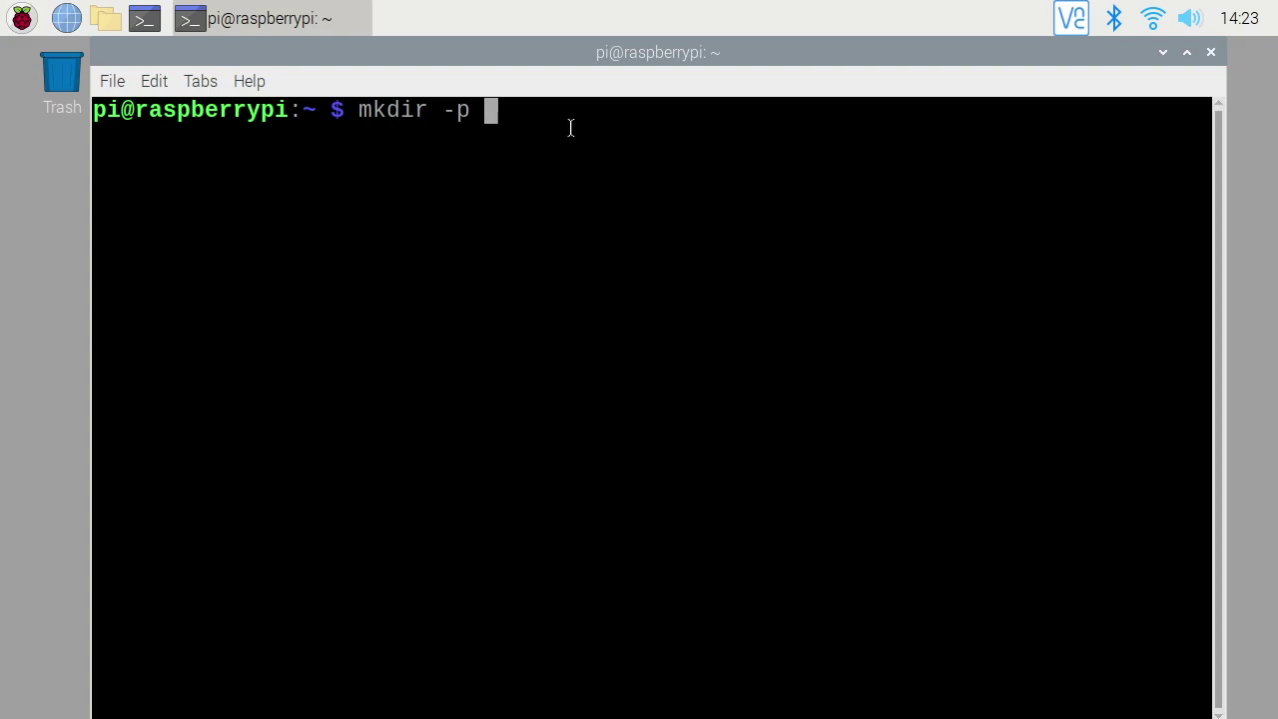
type(".config/")
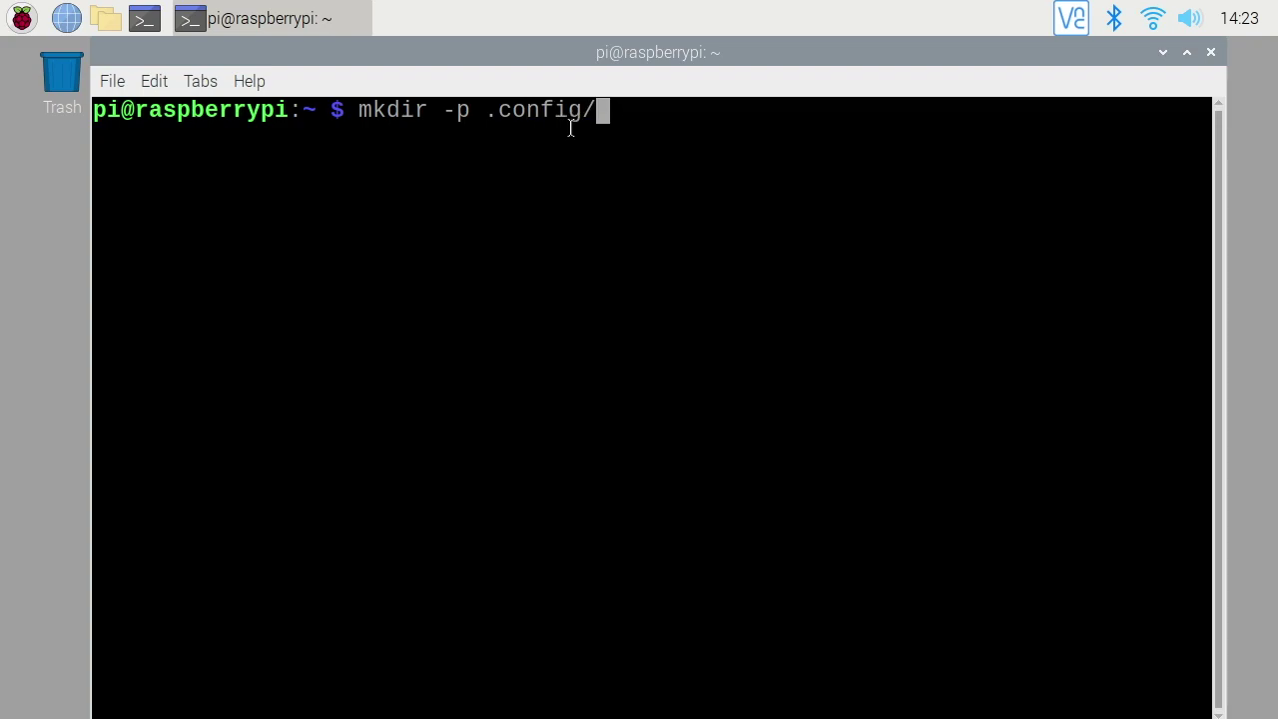
type("lxse")
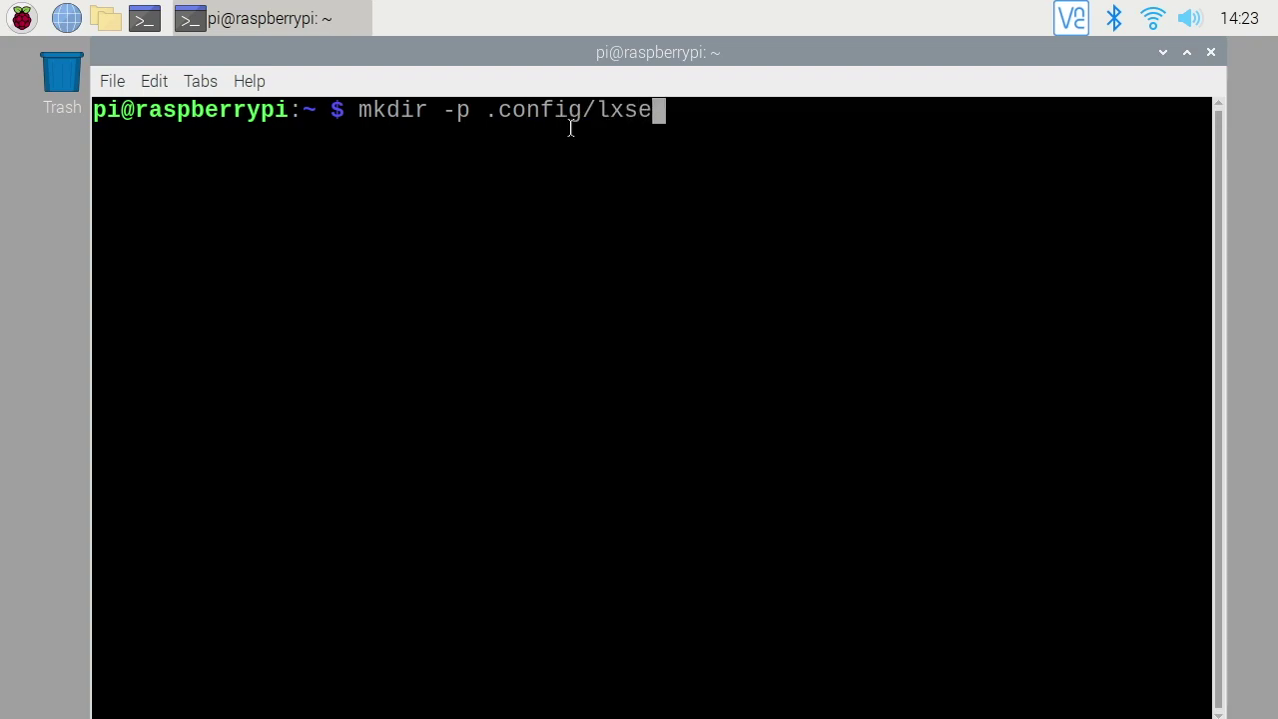
type("ssion/")
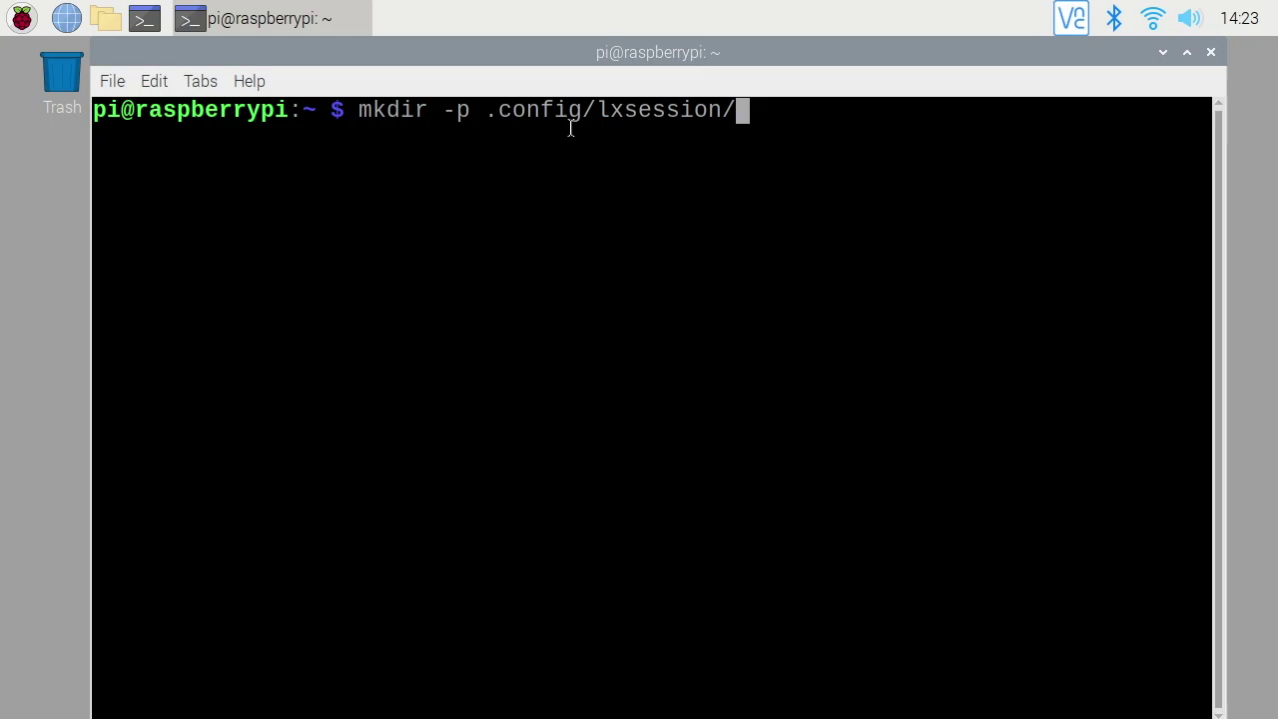
type("LXDE-p")
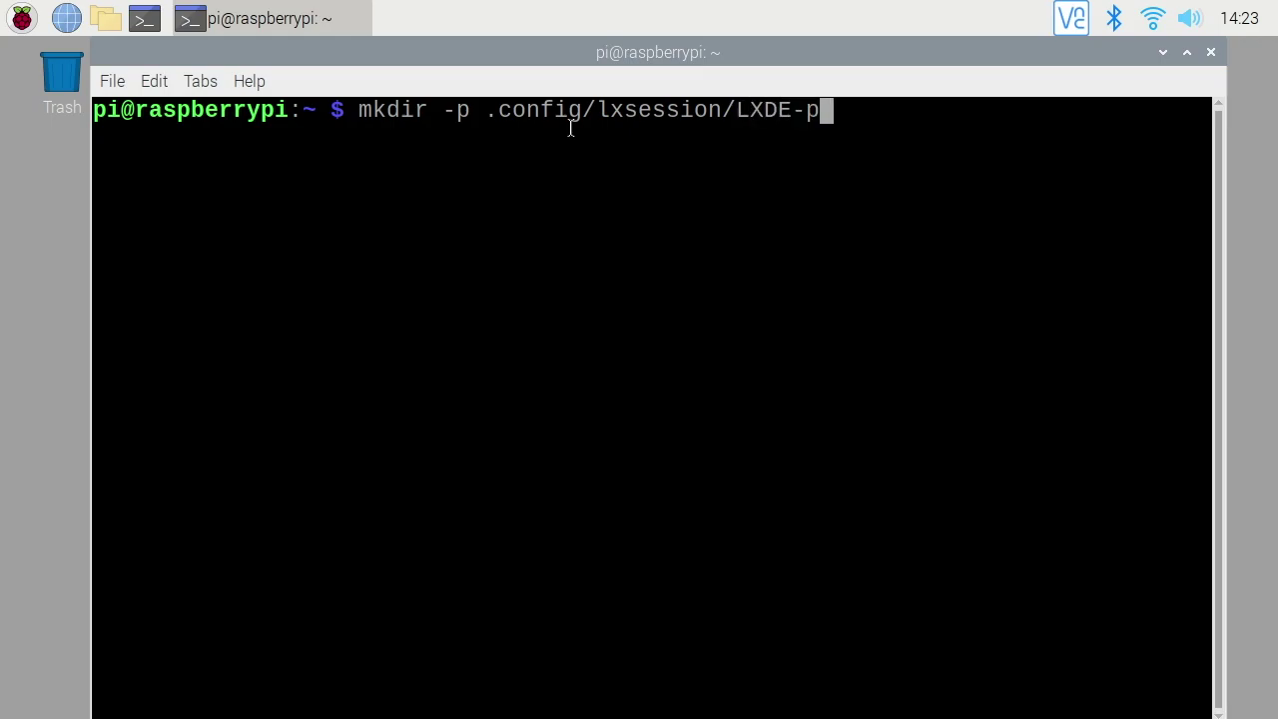
type("i")
key("Return")
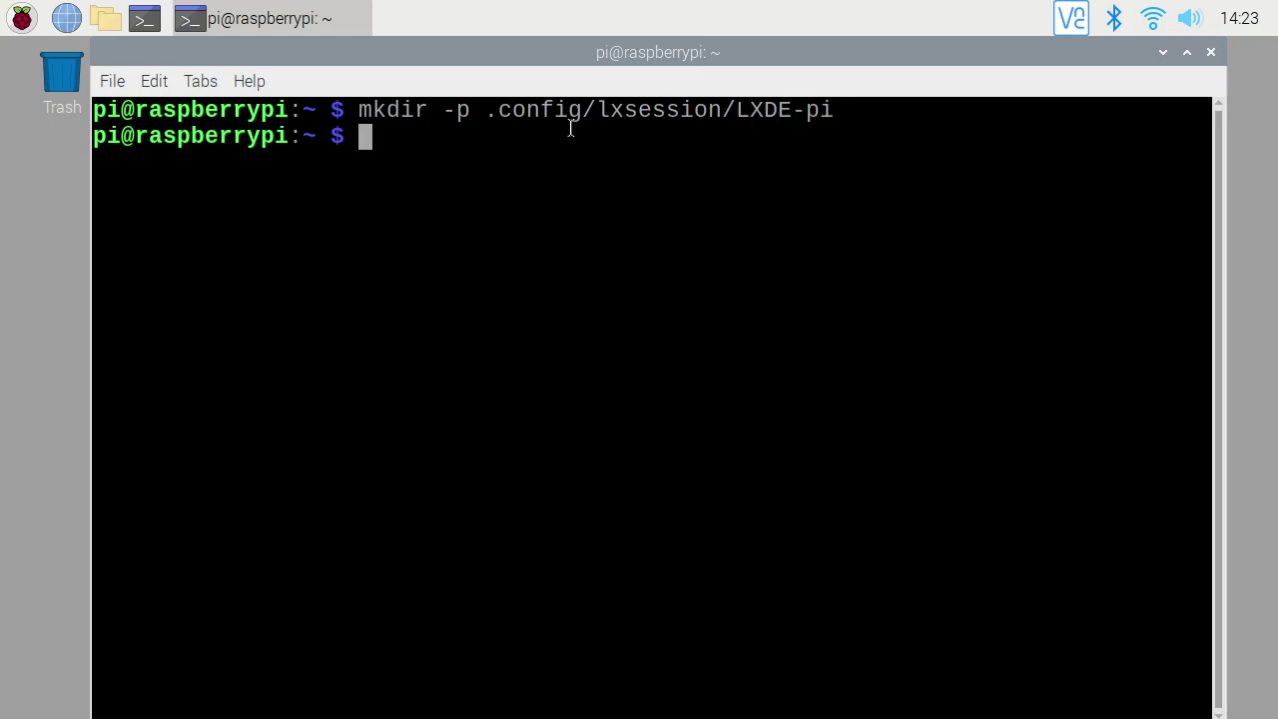
type("clear")
key("Return")
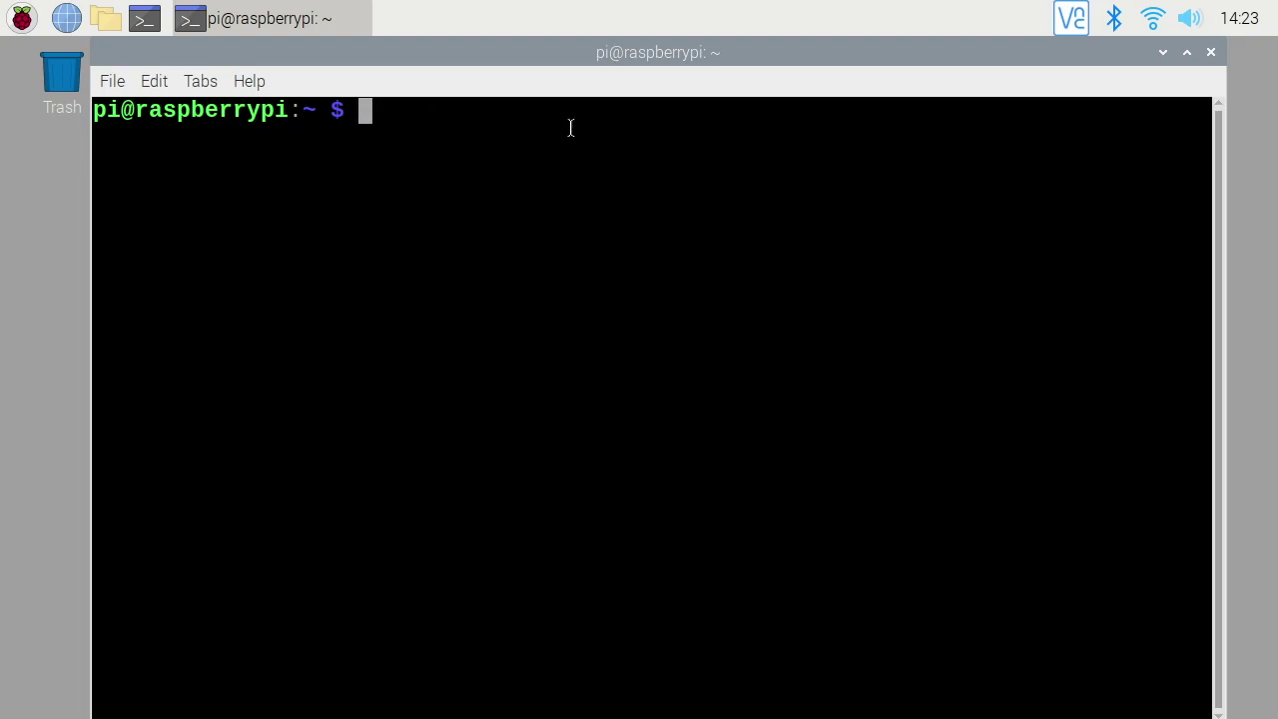
Copy /etc/xdg/lxsession/LXDE-pi/autostart into the .config/lxsession/LXDE-pi/ directory
type("cp")
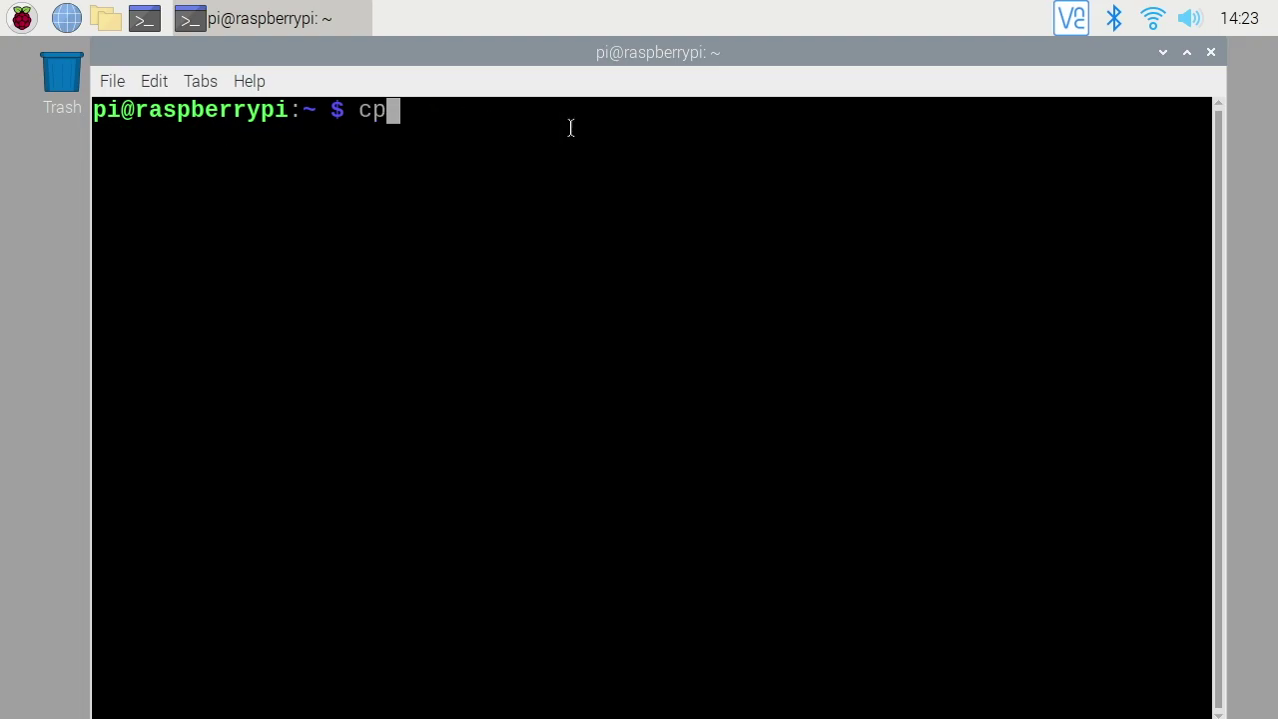
type(" /etc/")
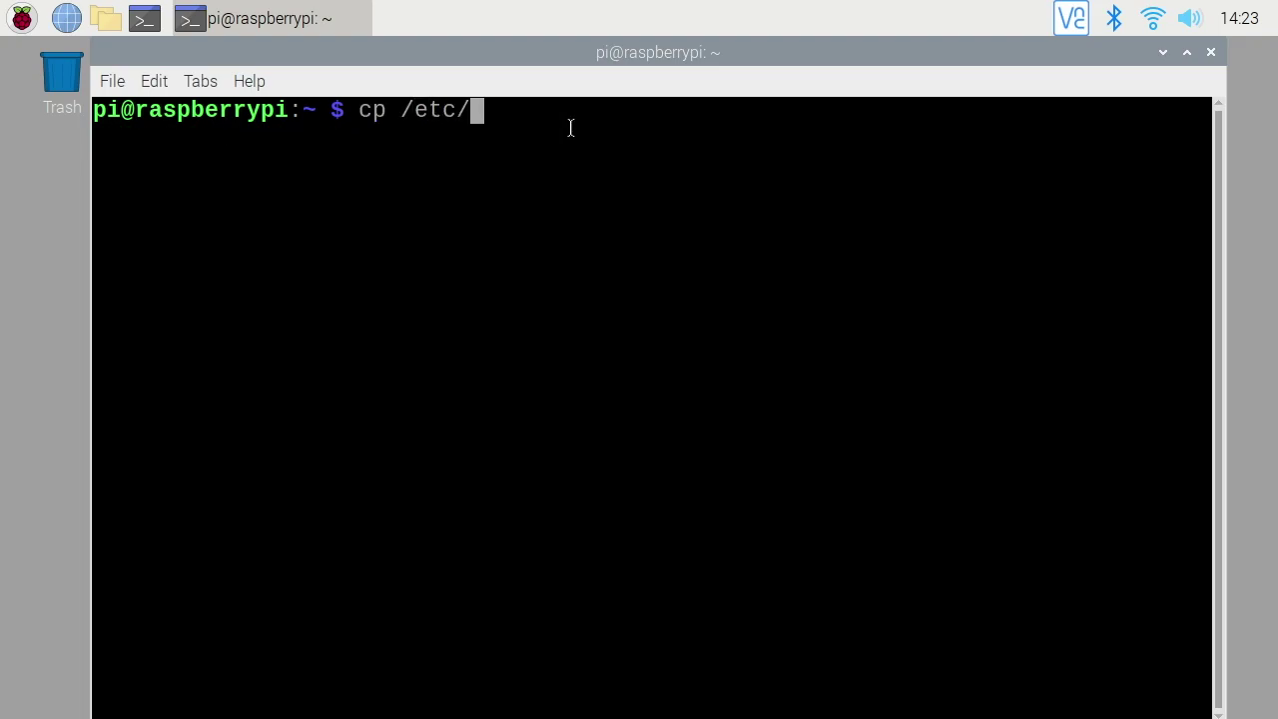
type("xdg")
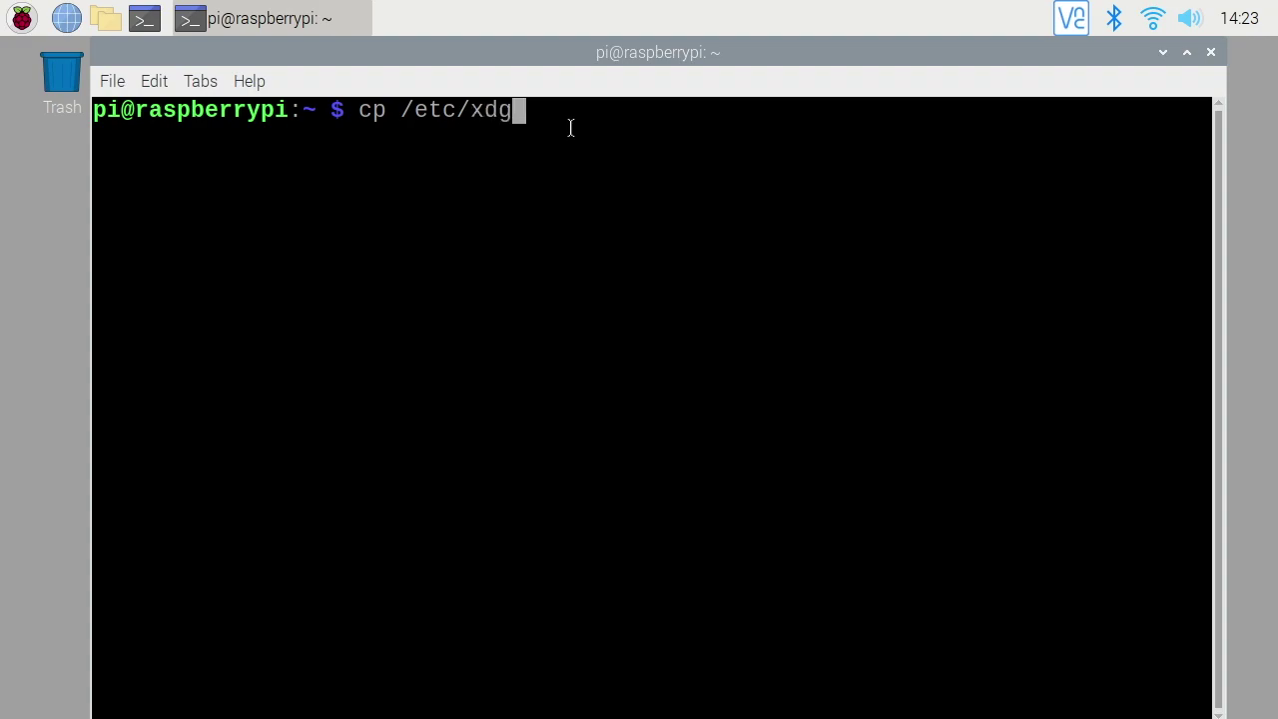
type("/lxs")
key("Tab")
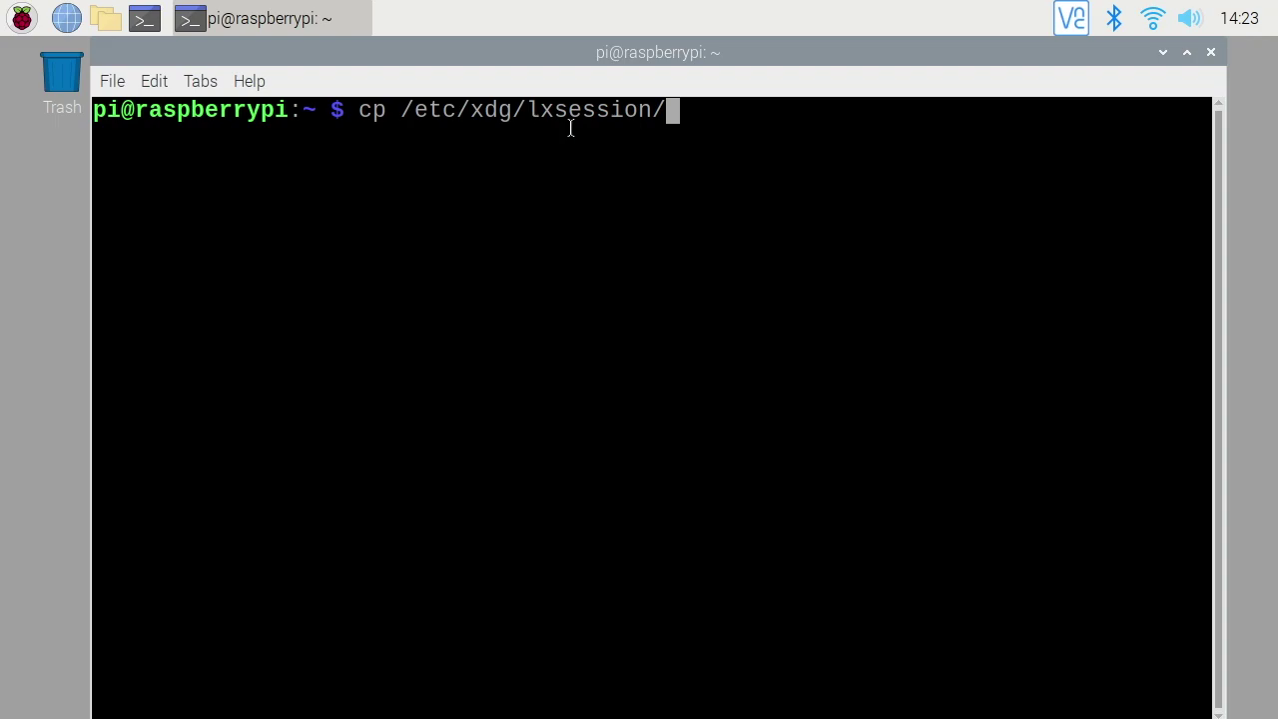
type("LXD")
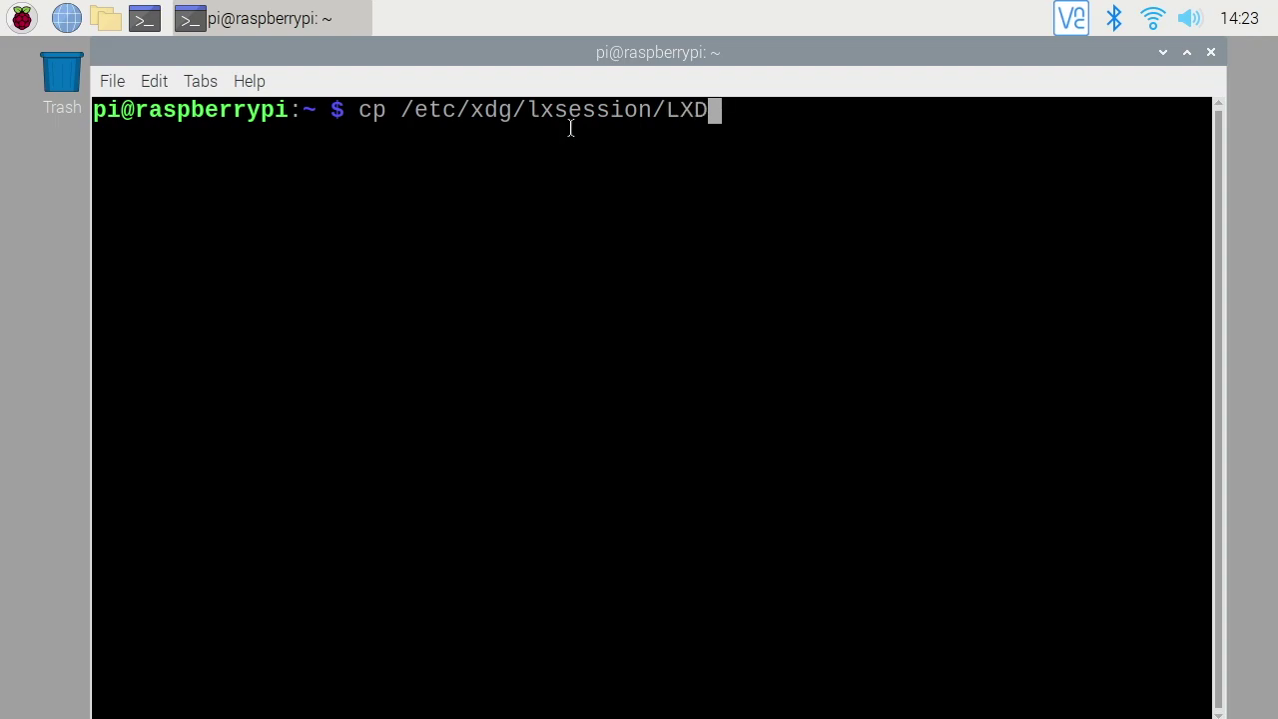
type("E-pi/a")
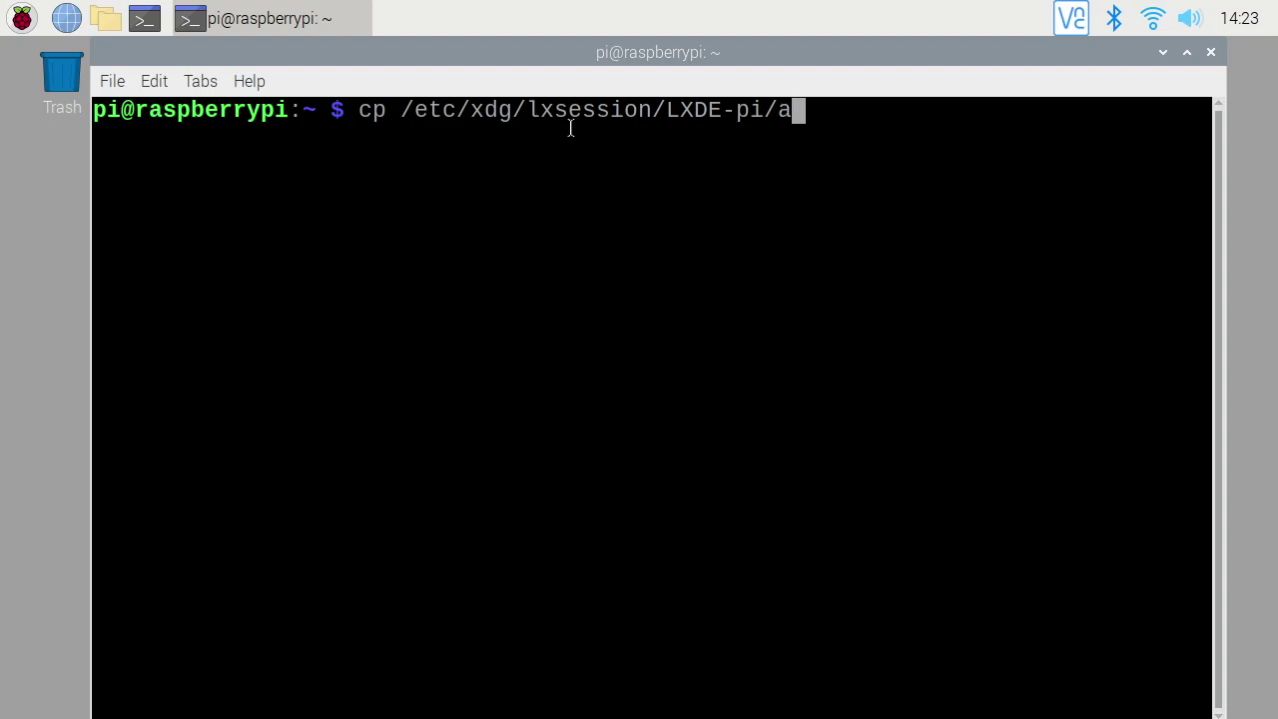
key("Tab")
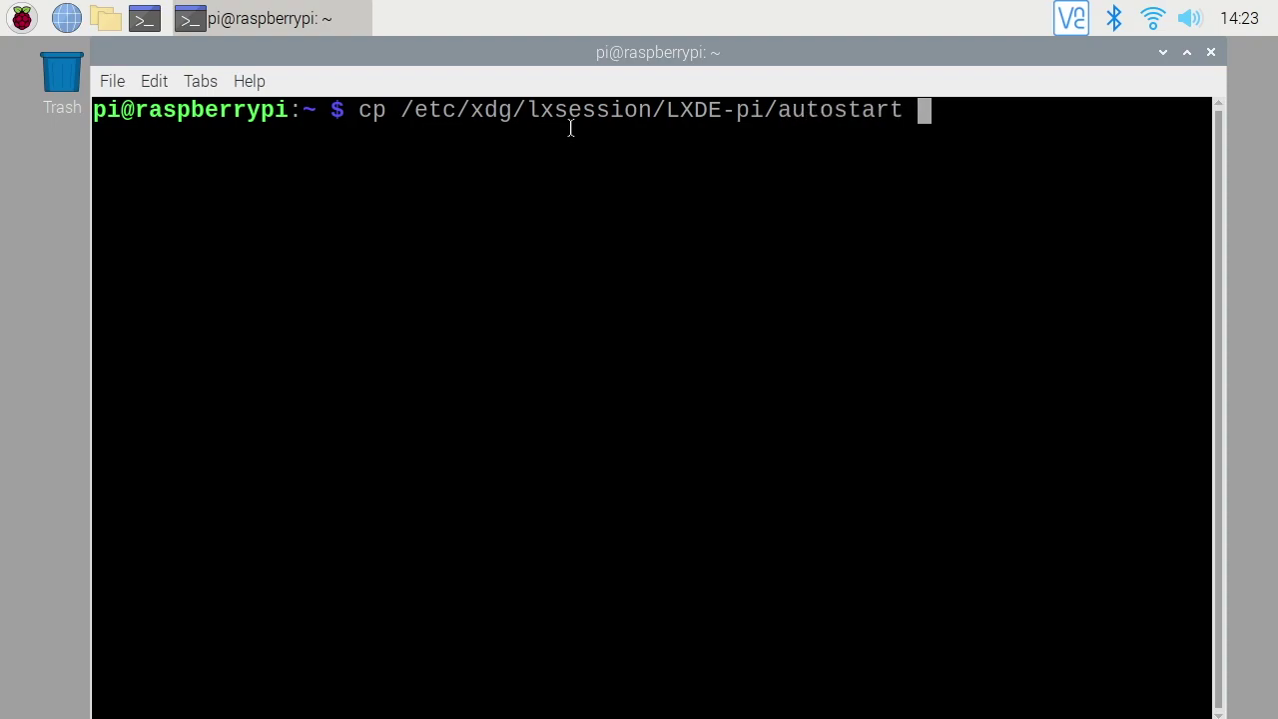
type(".config/")
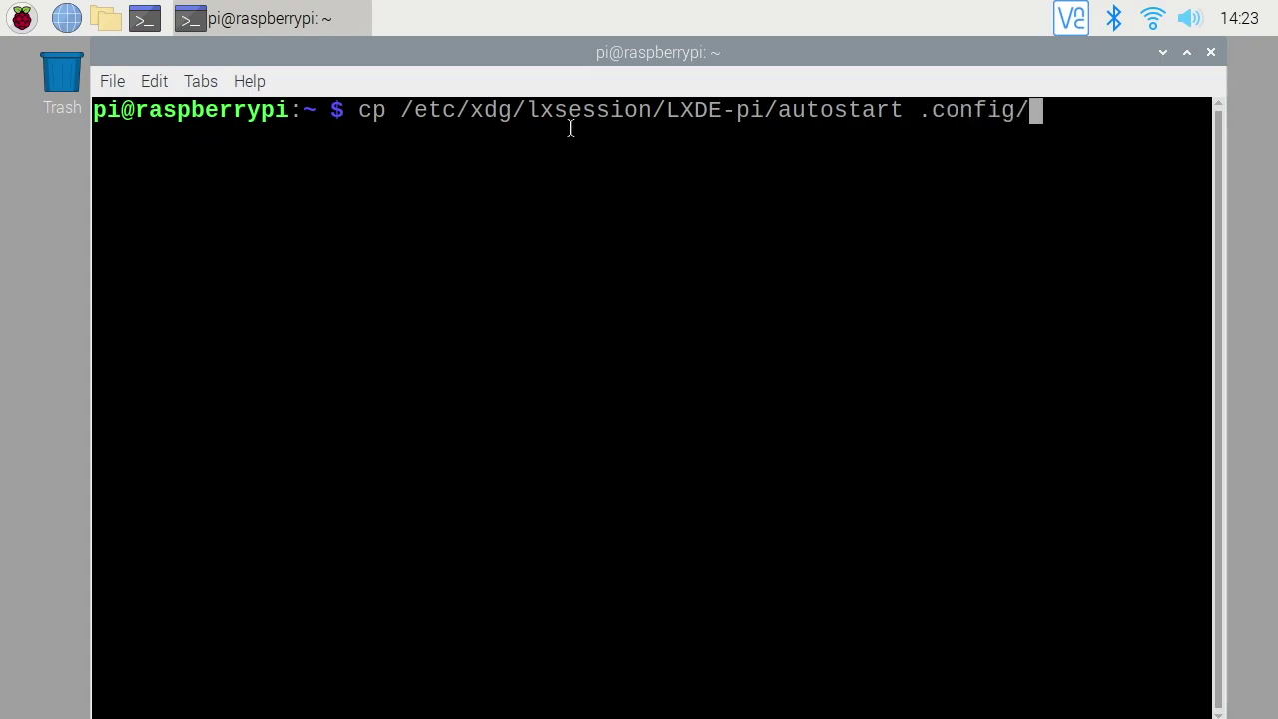
type("lxse")
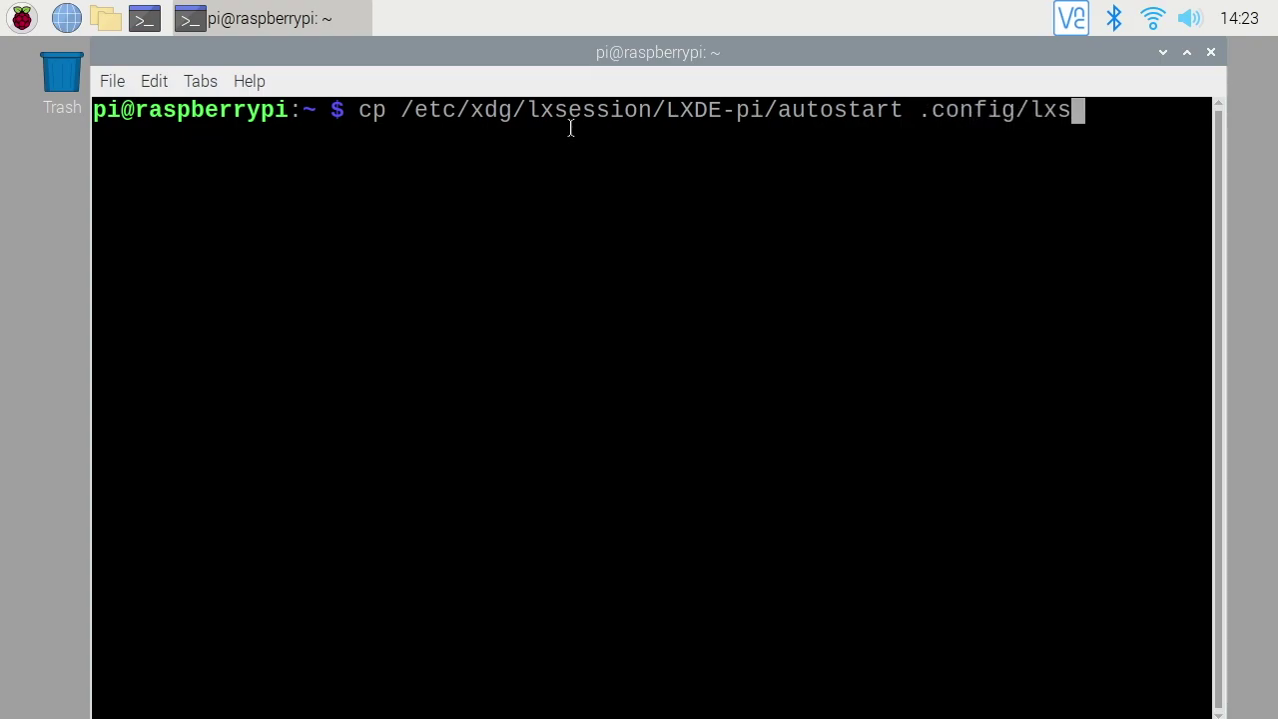
key("Tab")
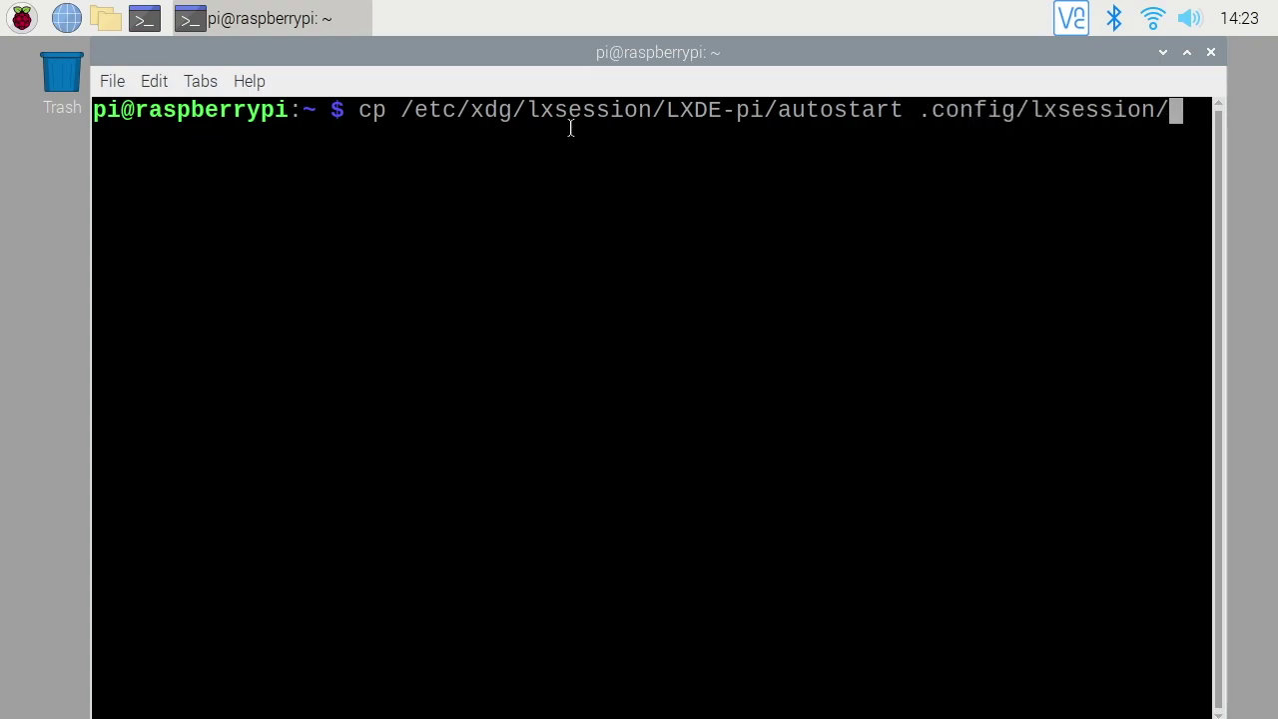
type("LXDE")
key("Tab")
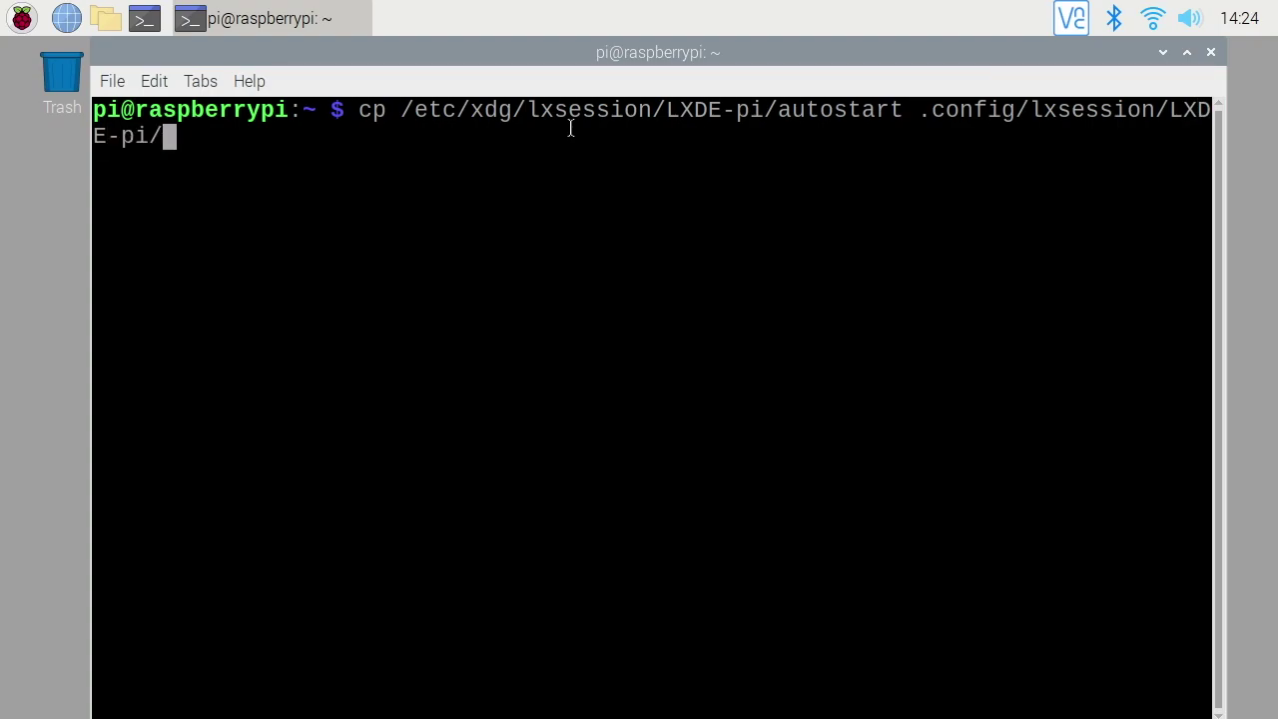
key("Return")
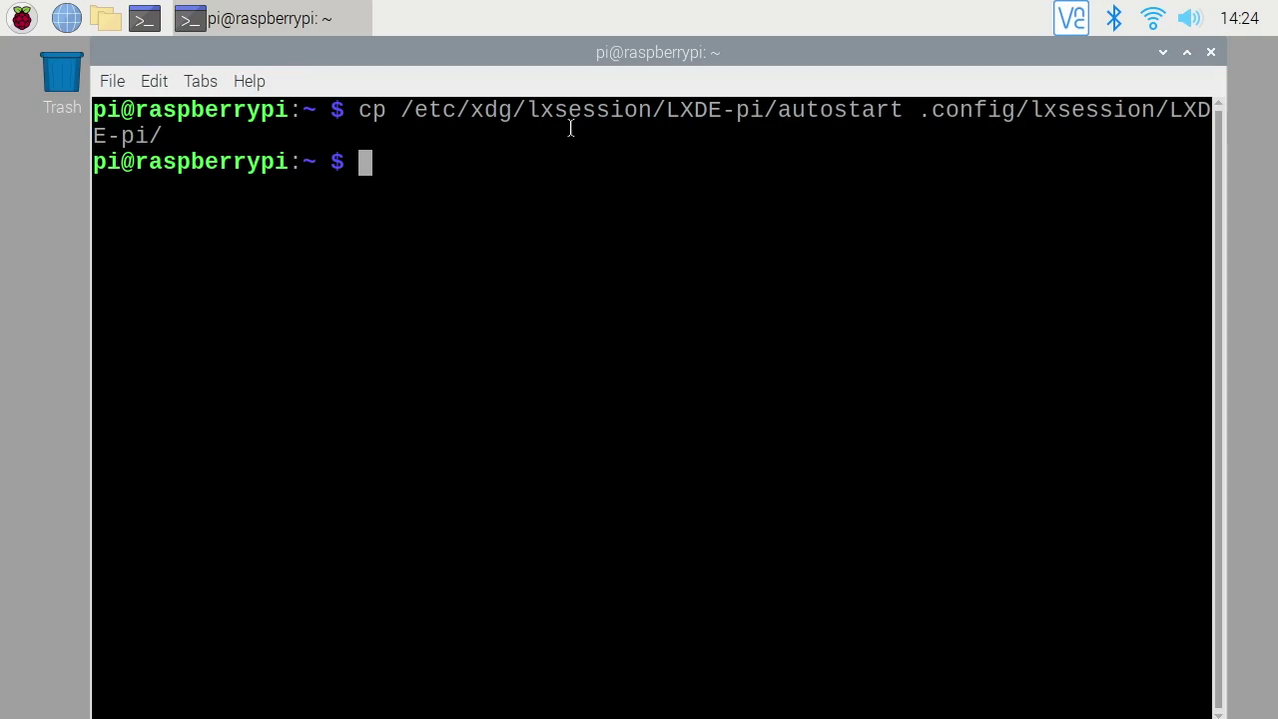
Open the system-wide file /etc/xdg/lxsession/LXDE-pi/autostart in nano with sudo
type("sudo nano /")
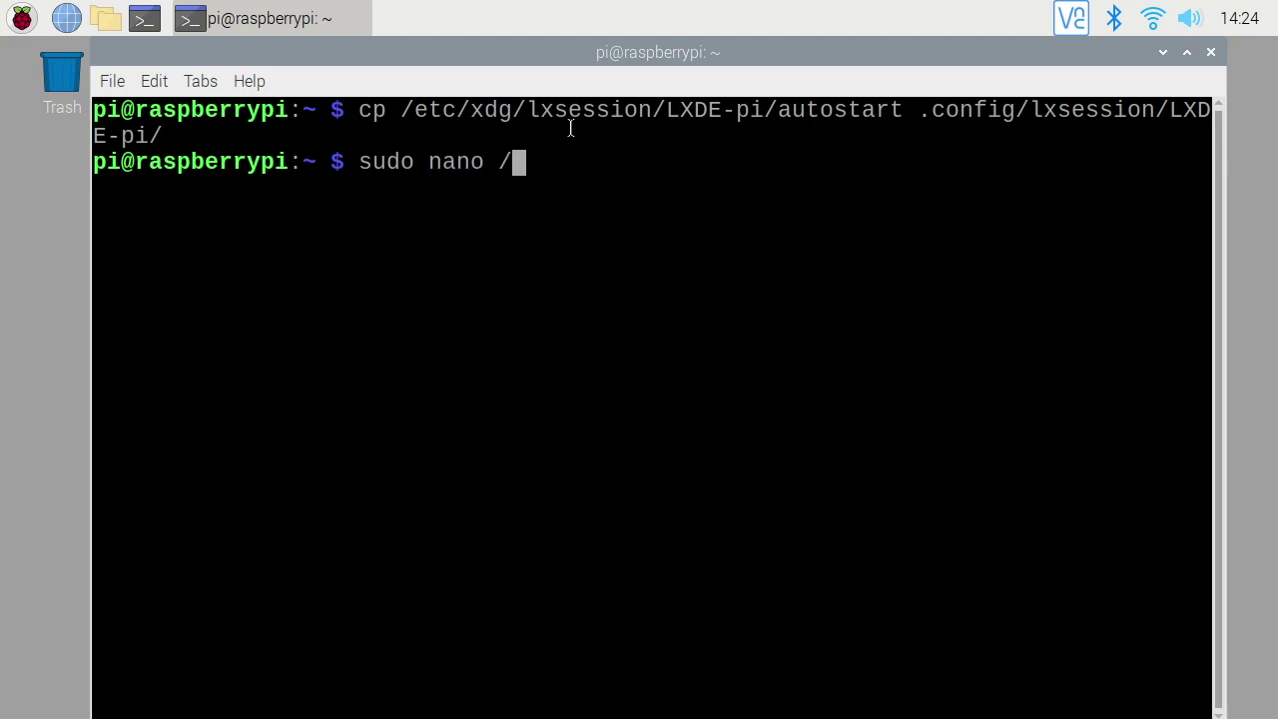
type("etc/xdg/lxse")
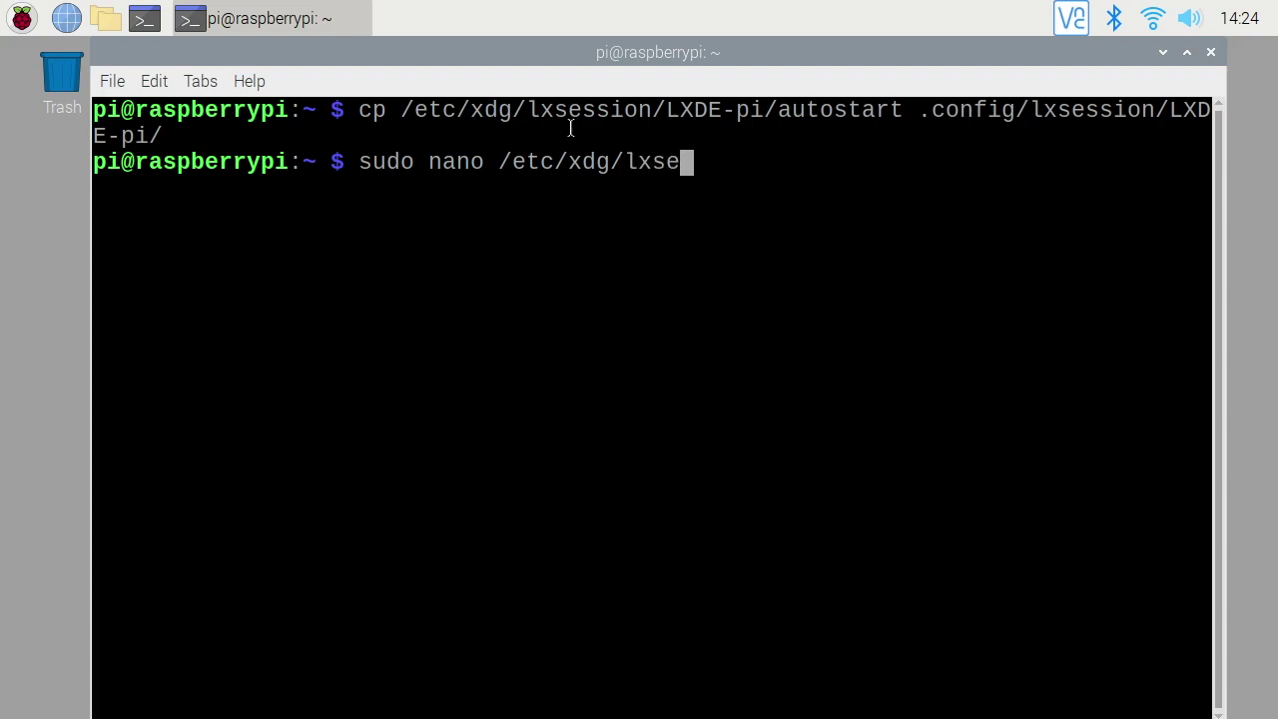
key("Tab")
type("LXD")
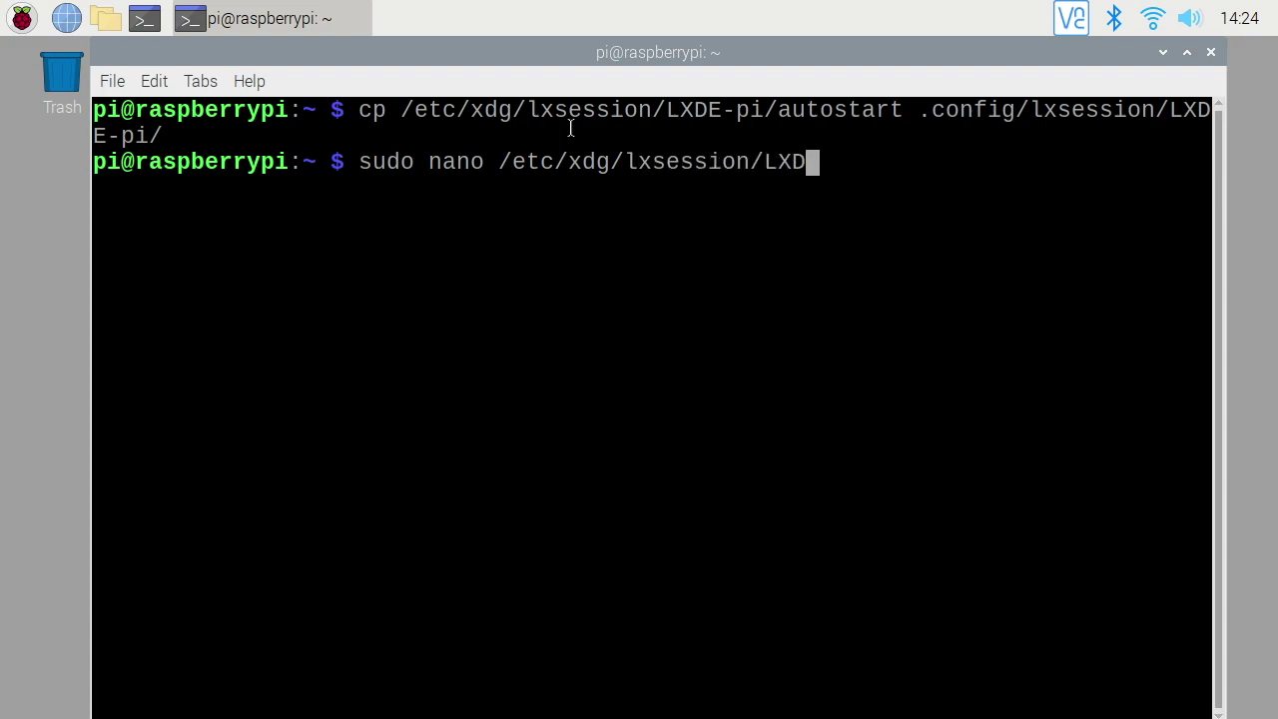
type("E-p")
key("Tab")
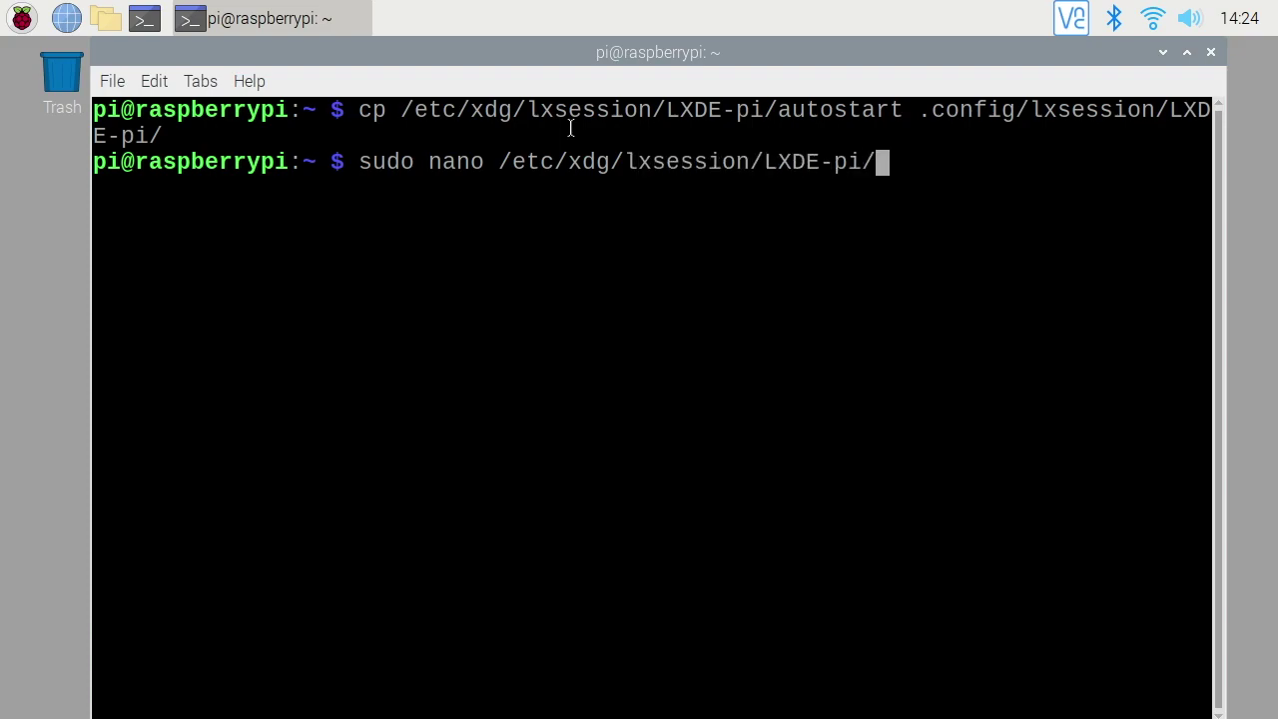
key("Tab")
key("Return")
Delete the chromium-browser line from the system-wide autostart file, save it under the same name, and exit nano
key("Down")
key("Down")
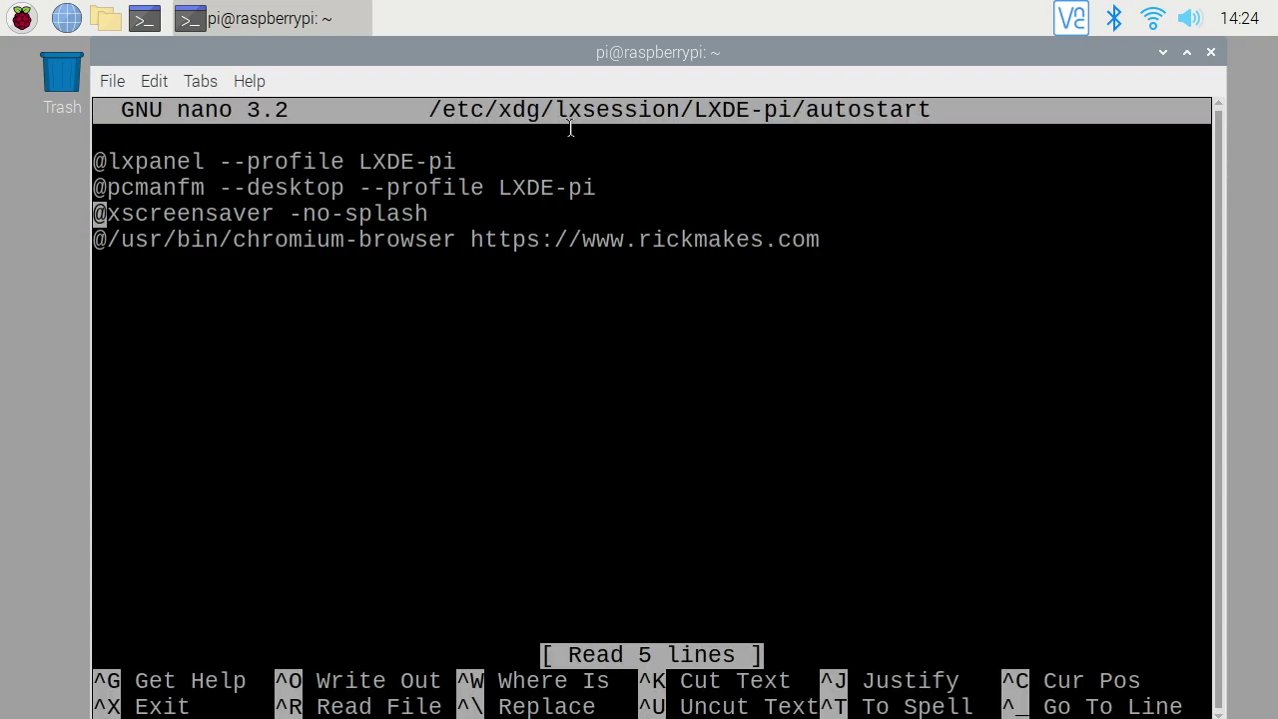
key("Down")
key("ctrl+k")
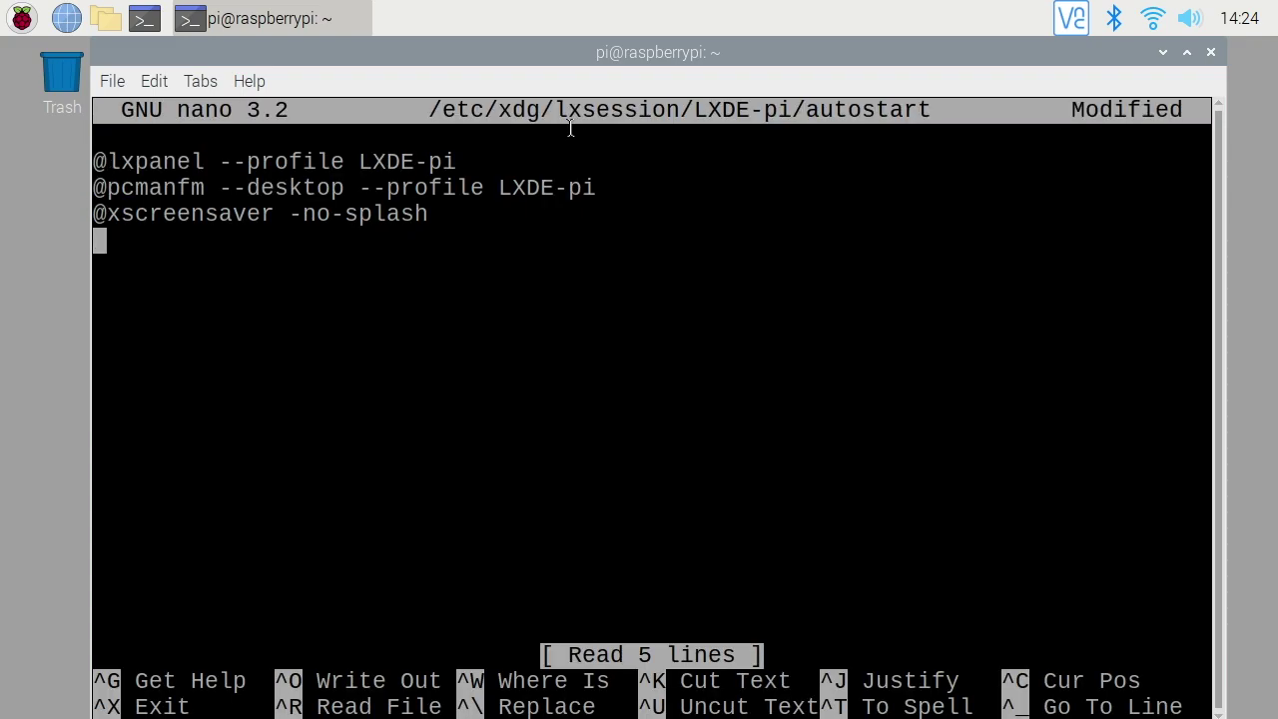
key("ctrl+o")
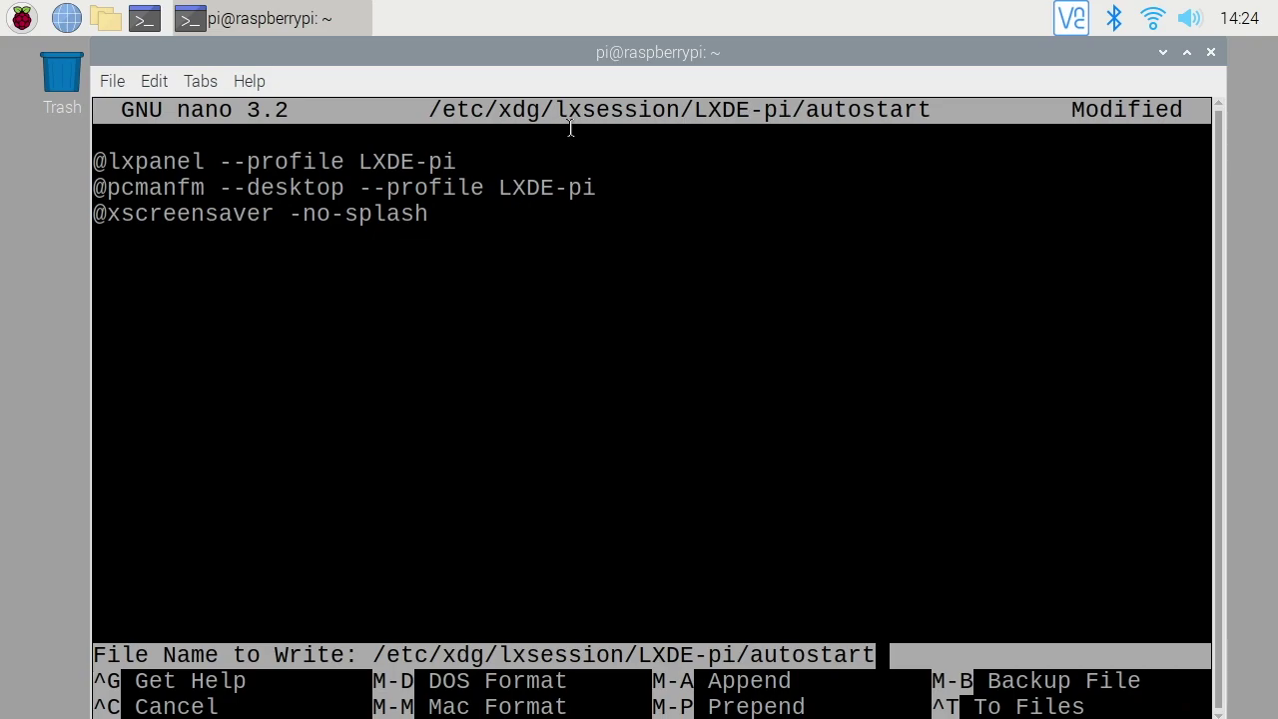
key("Return")
key("ctrl+x")
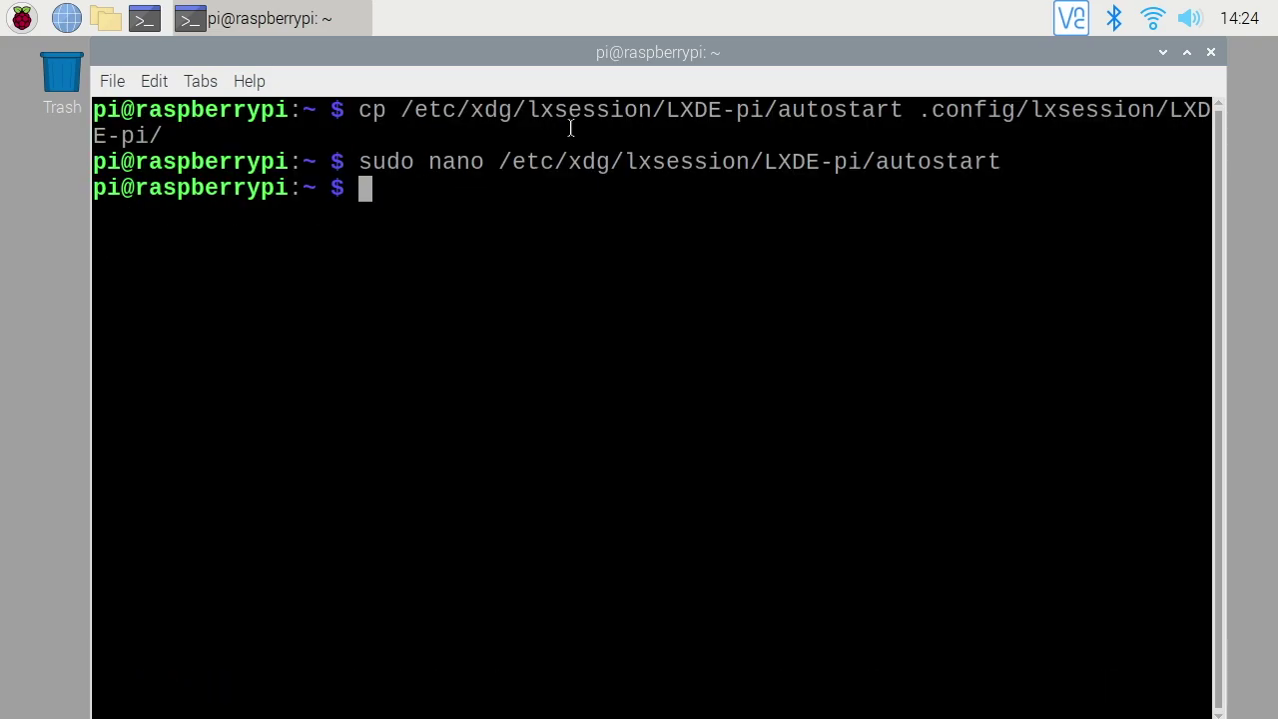
Clear the terminal, print .config/lxsession/LXDE-pi/autostart with cat, and examine its Chromium entry
type("clear")
key("Return")
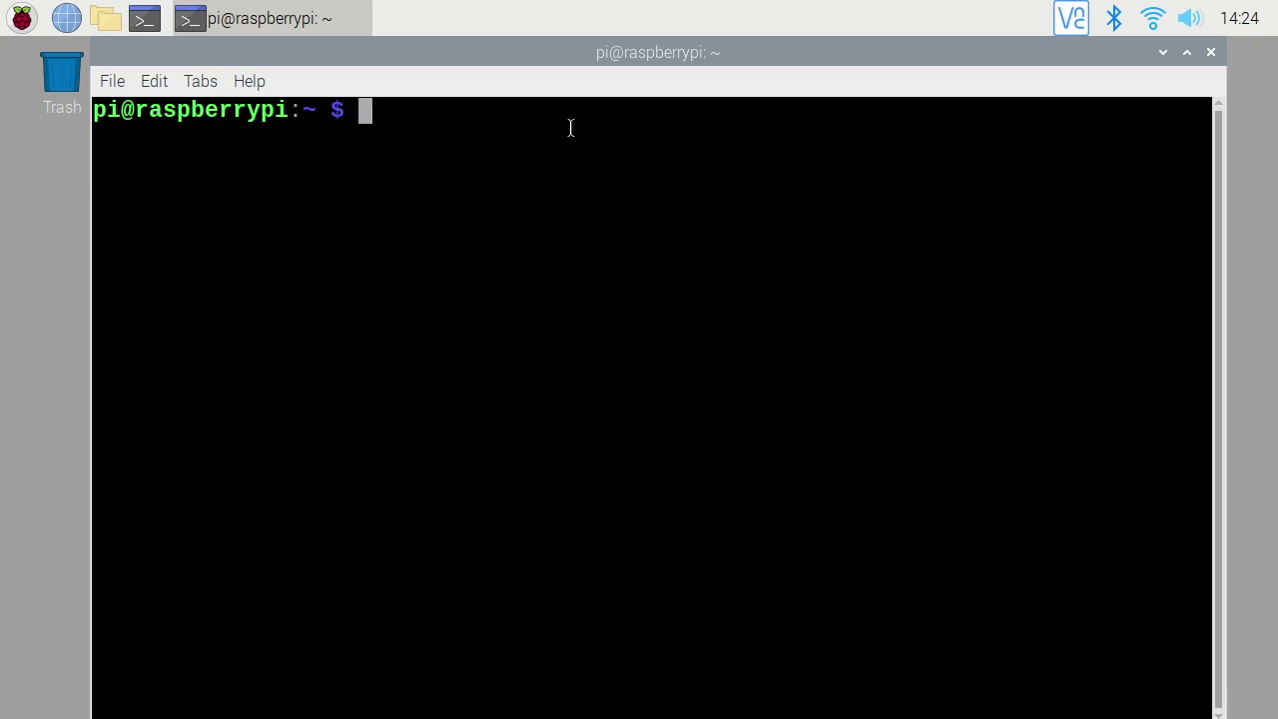
type("cat .config/")
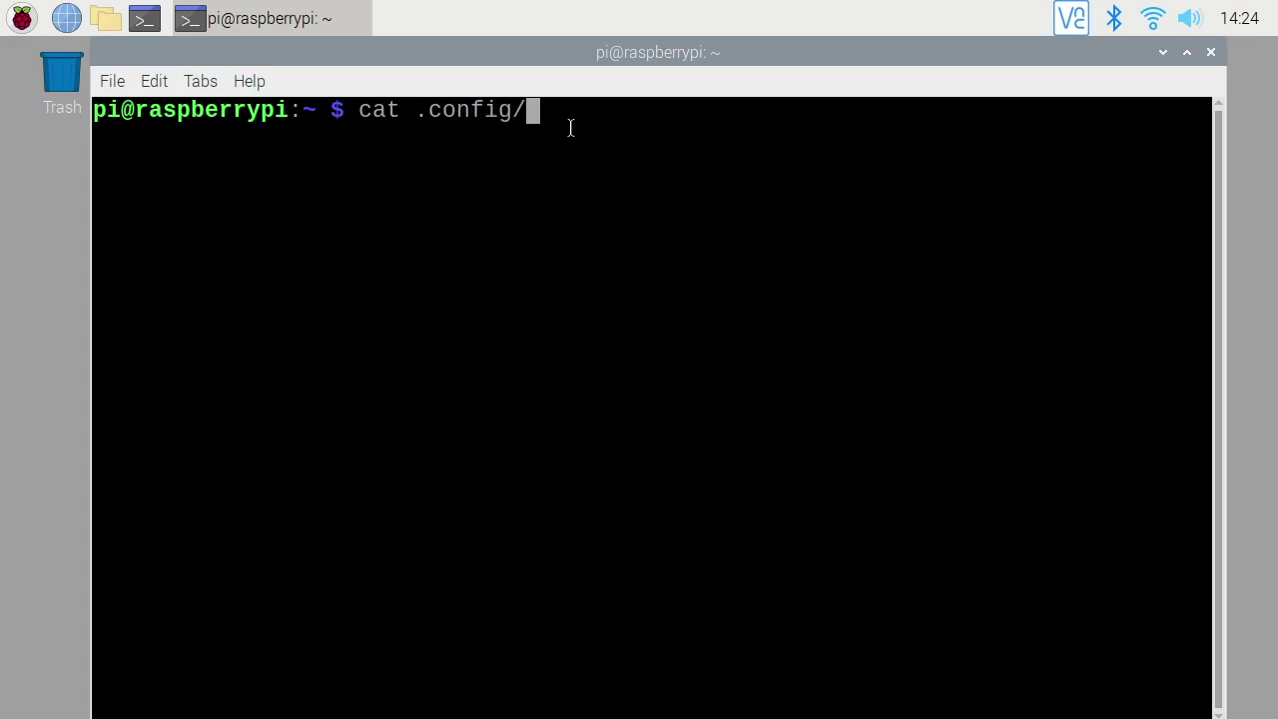
type("lxs")
key("Tab")
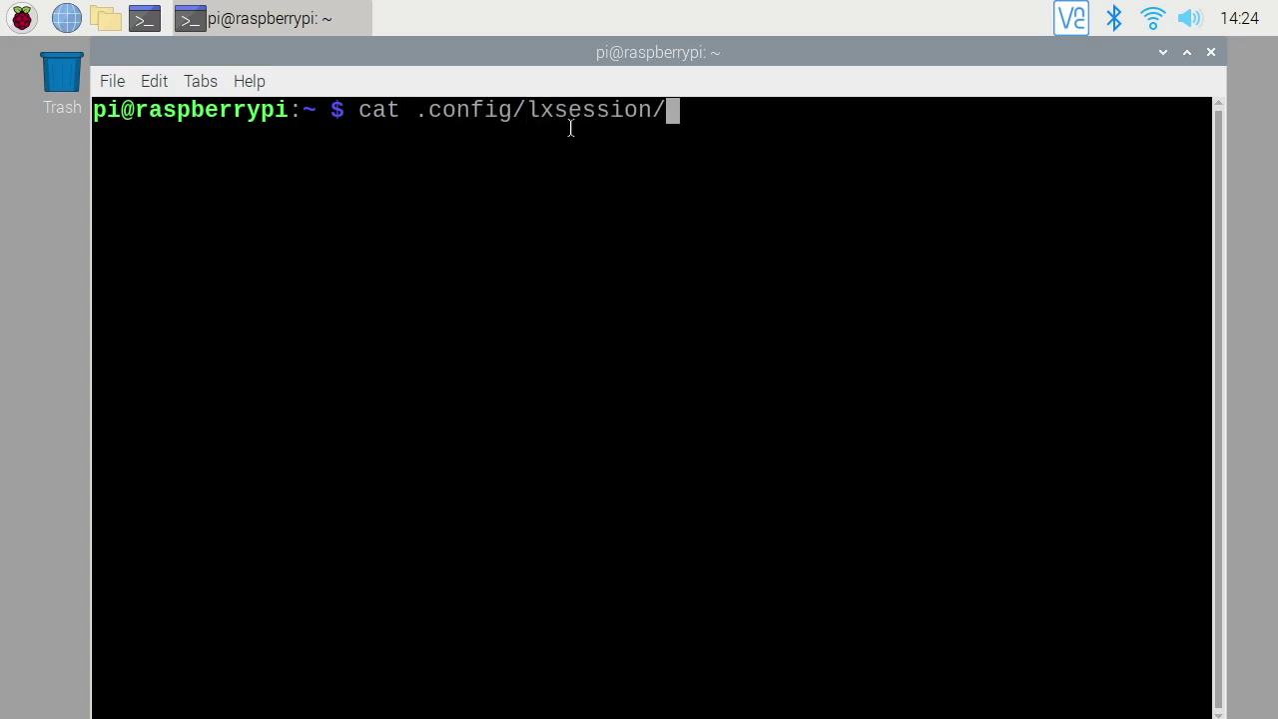
type("LXD")
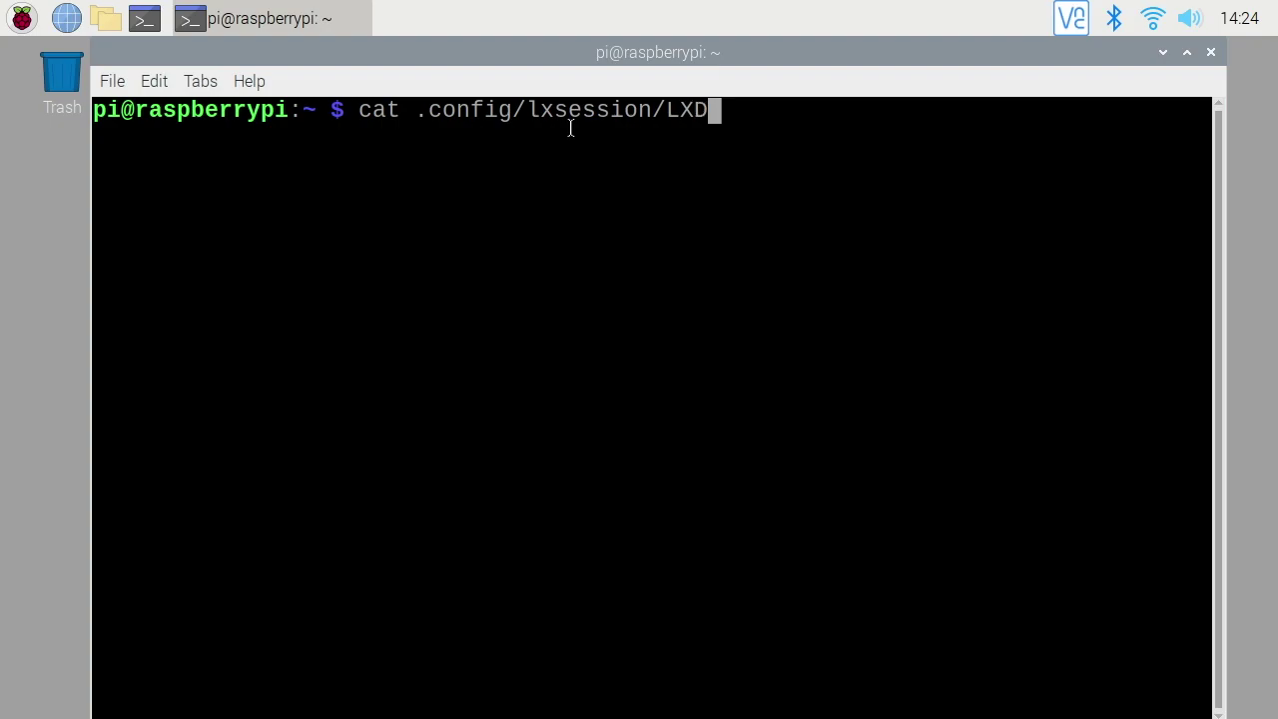
key("Tab")
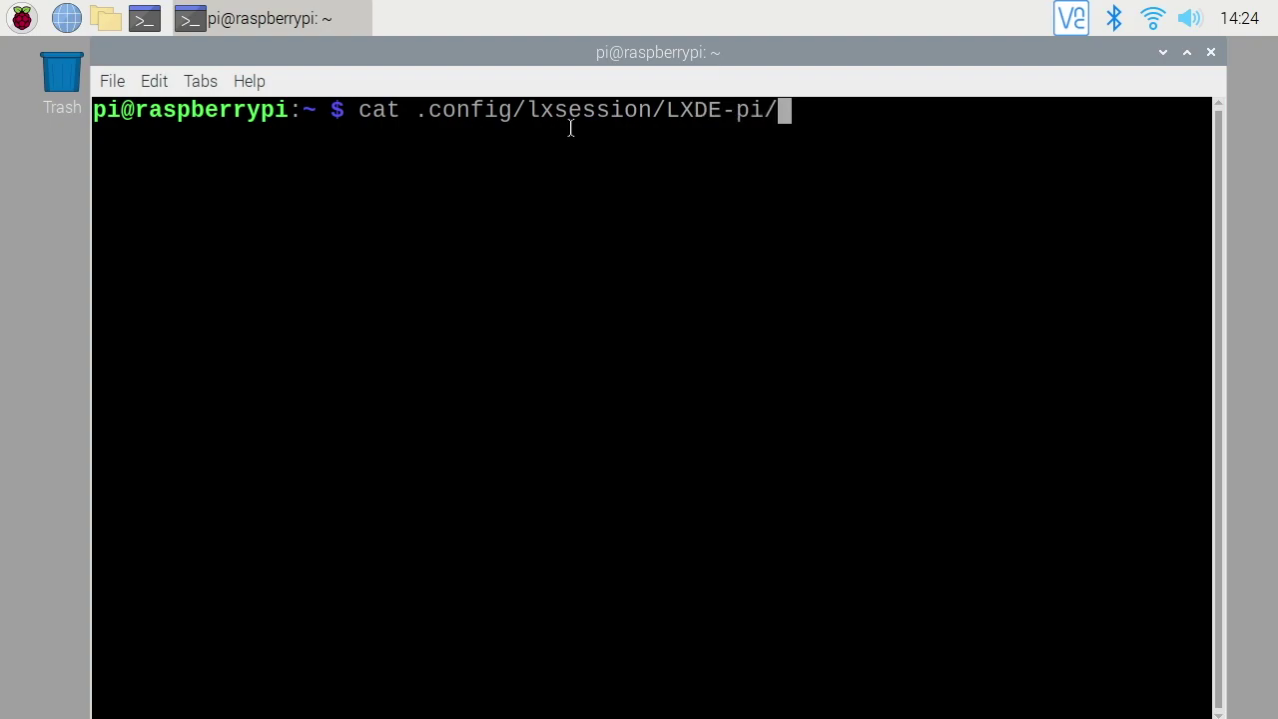
type("aut")
key("Tab")
key("Return")
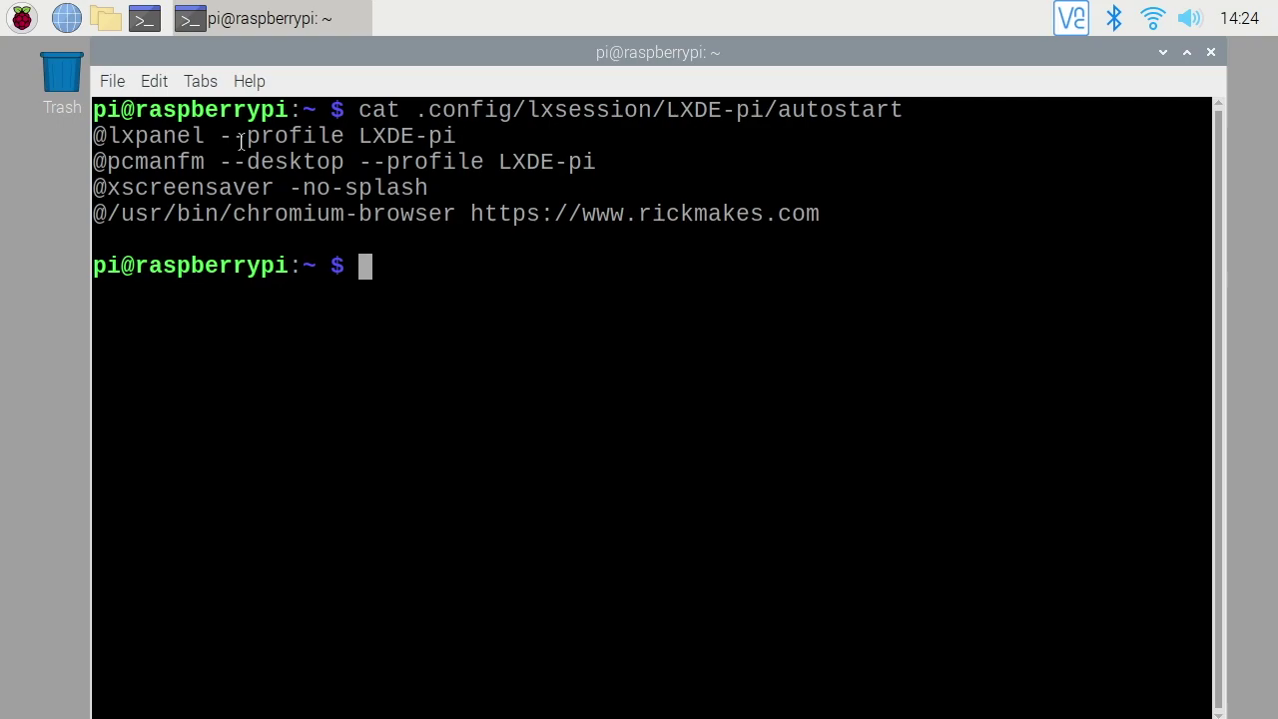
mouse_move(100, 214)
left_mouse_down()
mouse_move(807, 214)
mouse_move(100, 214)
left_mouse_up()
left_click(96, 214)
left_click_drag(96, 214, 284, 216)
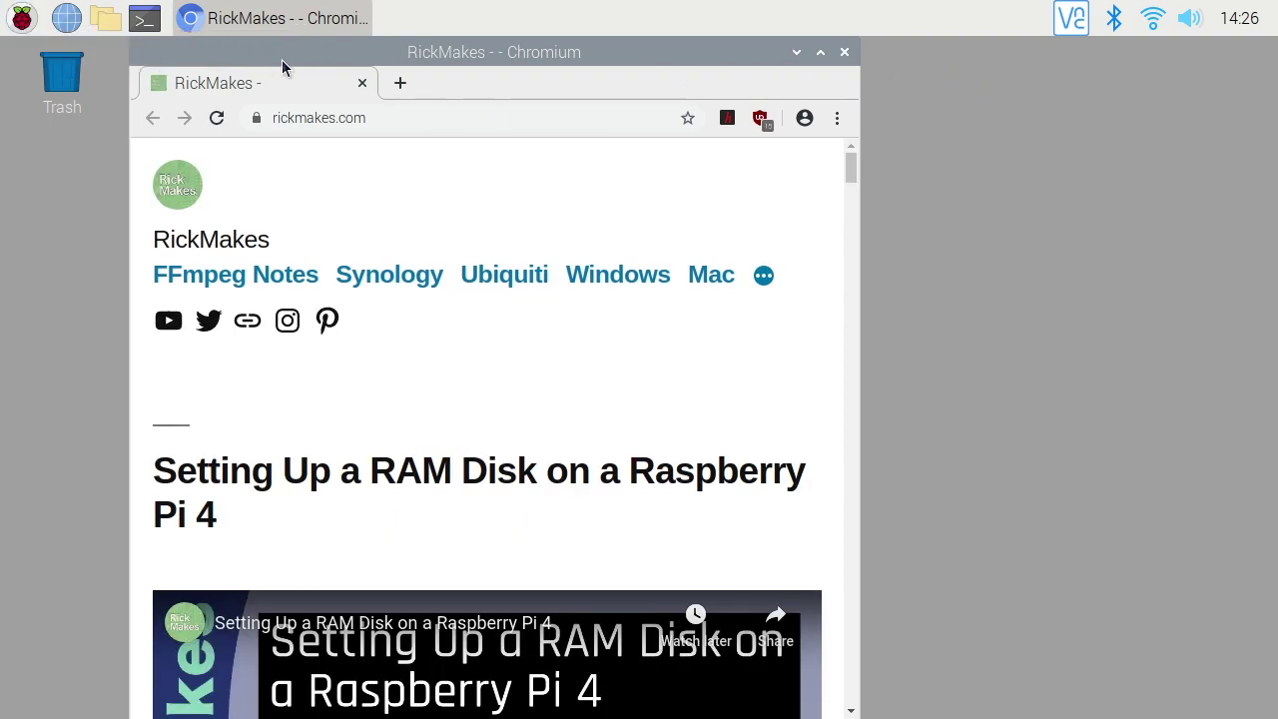
Open the user-specific file .config/lxsession/LXDE-pi/autostart in Mousepad from a new terminal window
key("ctrl+alt+t")
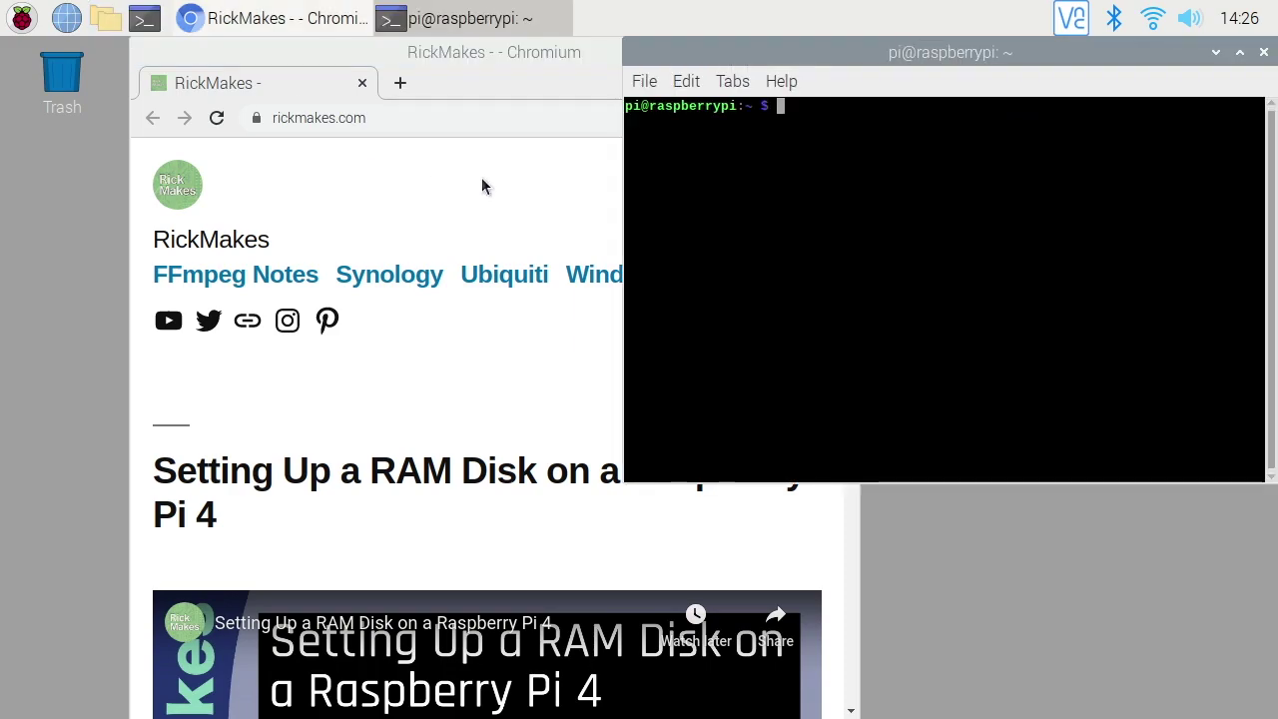
type("mousepad .co")
key("Tab")
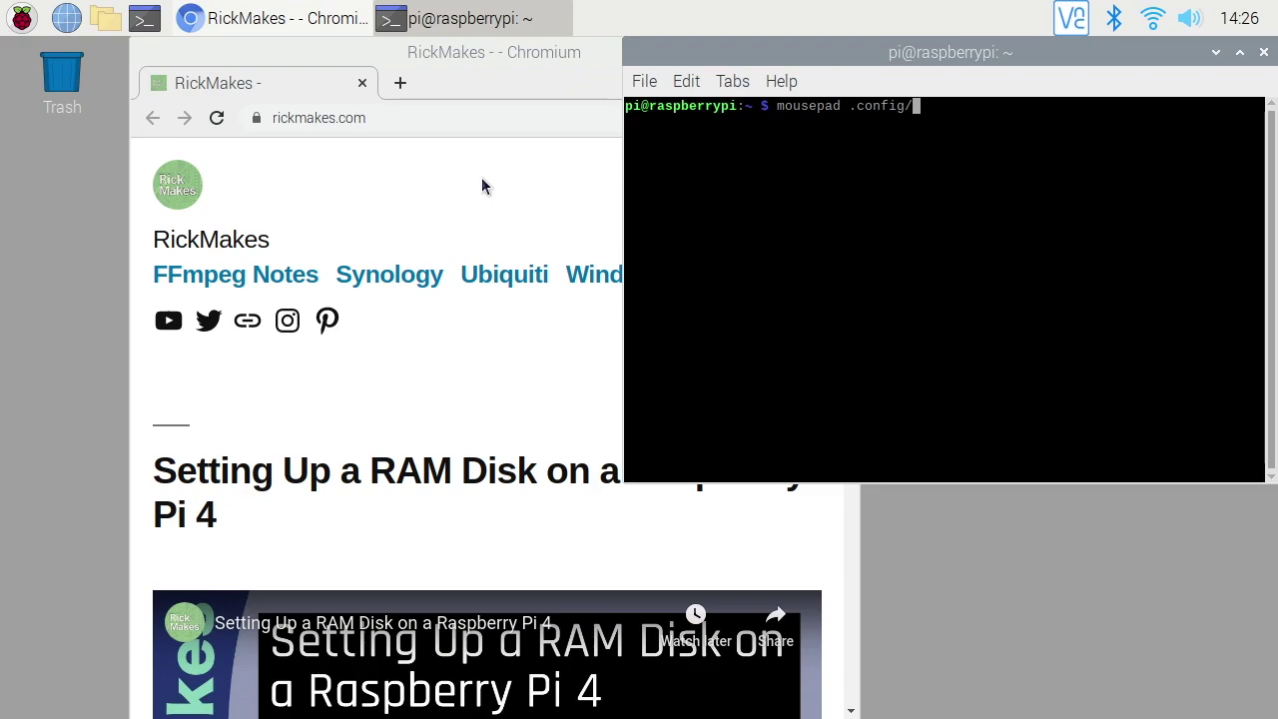
type("lxs")
key("Tab")
type("LXD")
key("Tab")
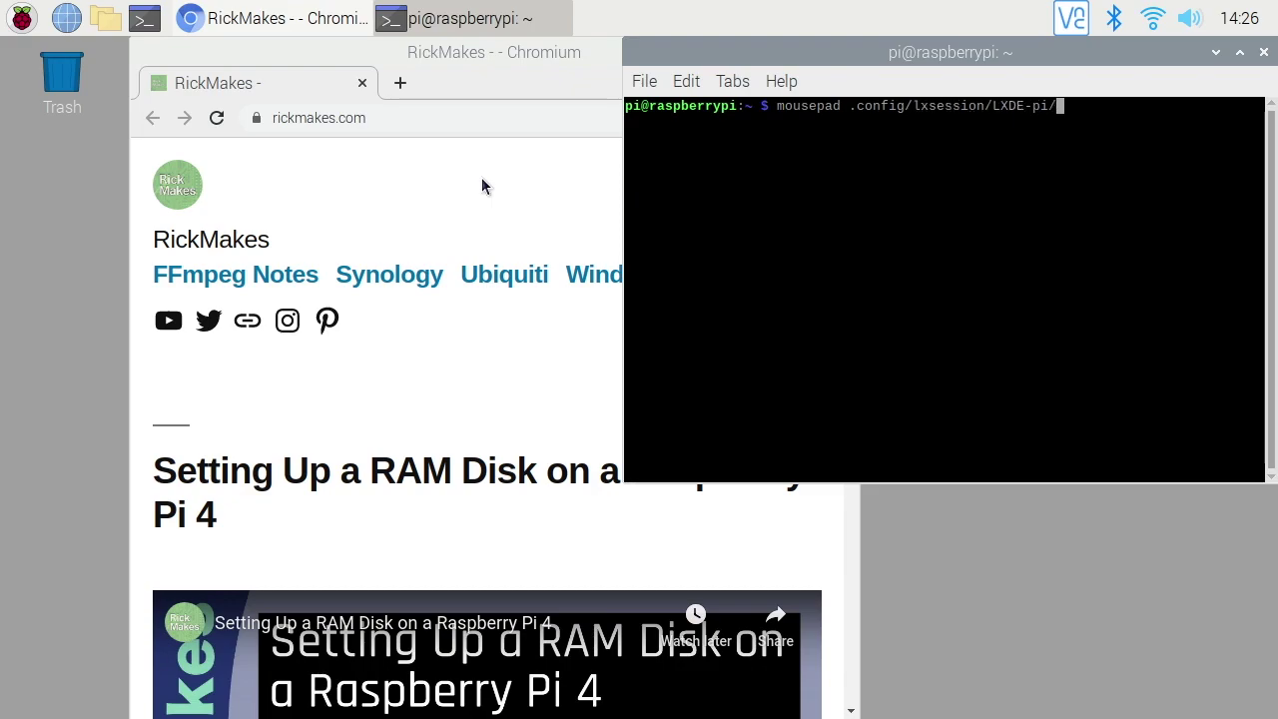
type("a")
key("Tab")
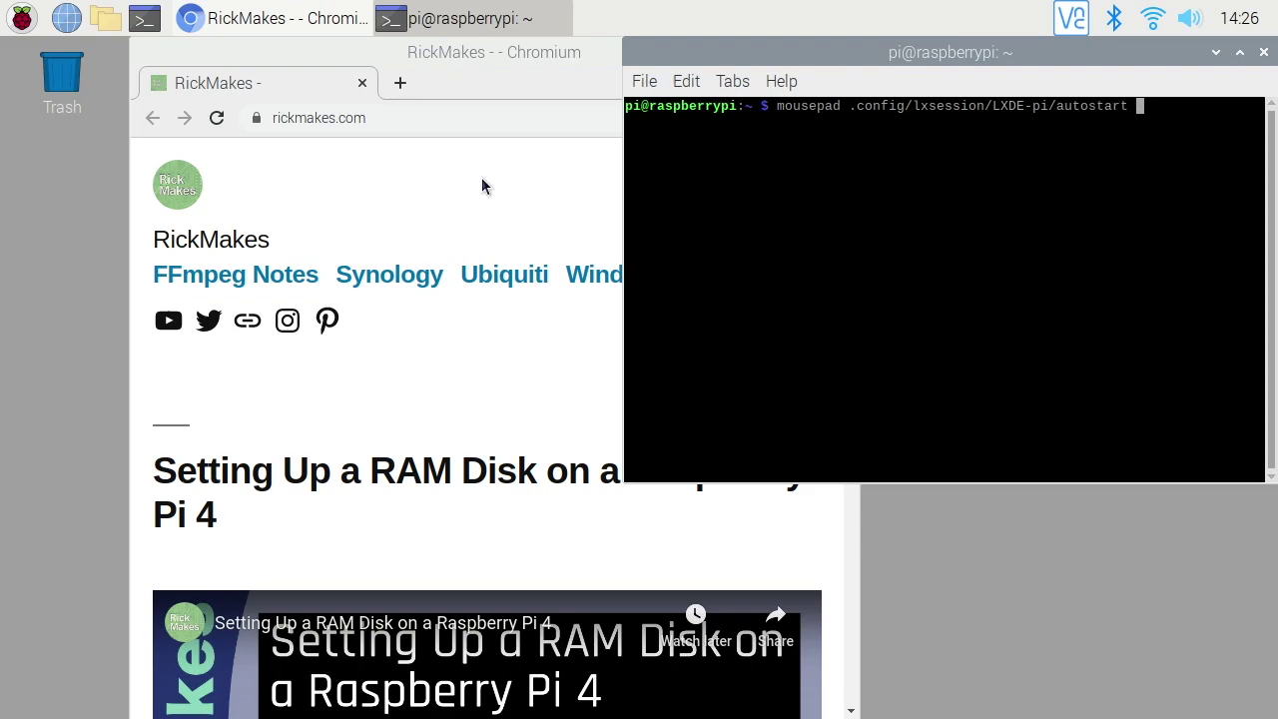
key("Return")
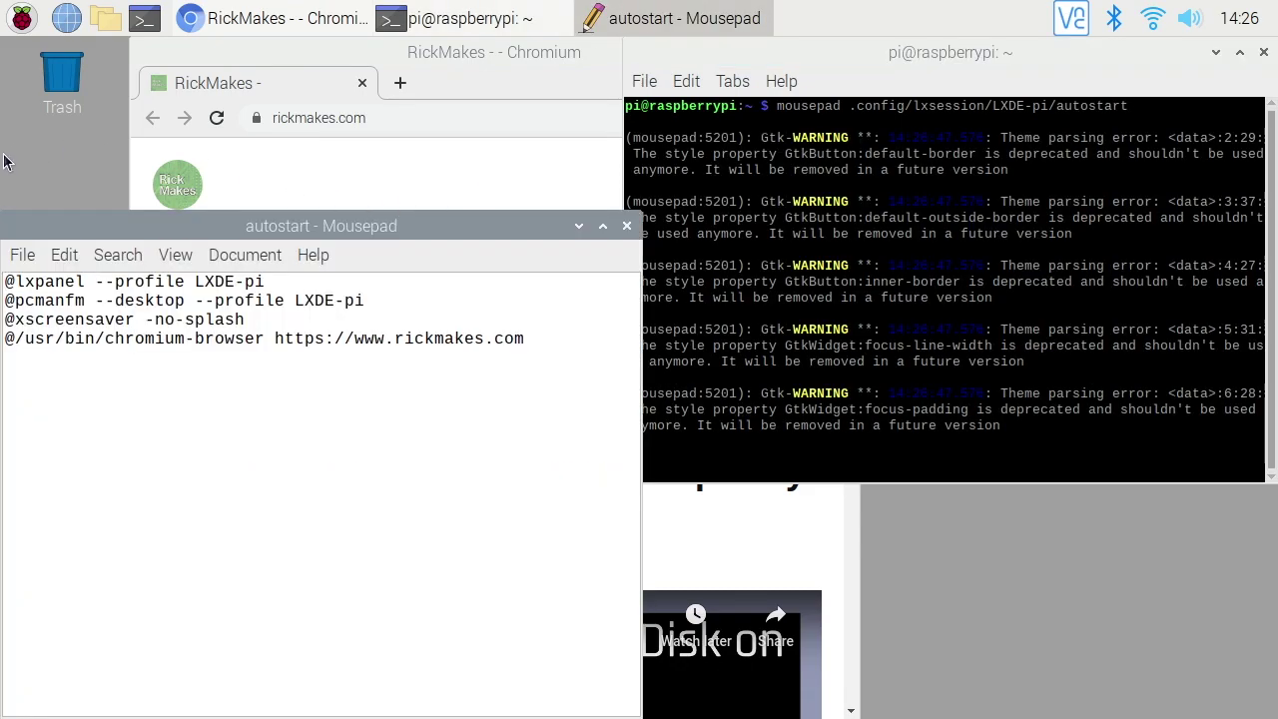
Examine the autostart entries and the available save commands in Mousepad, and close the editor and terminal without editing the file
left_click_drag(169, 226, 387, 182)
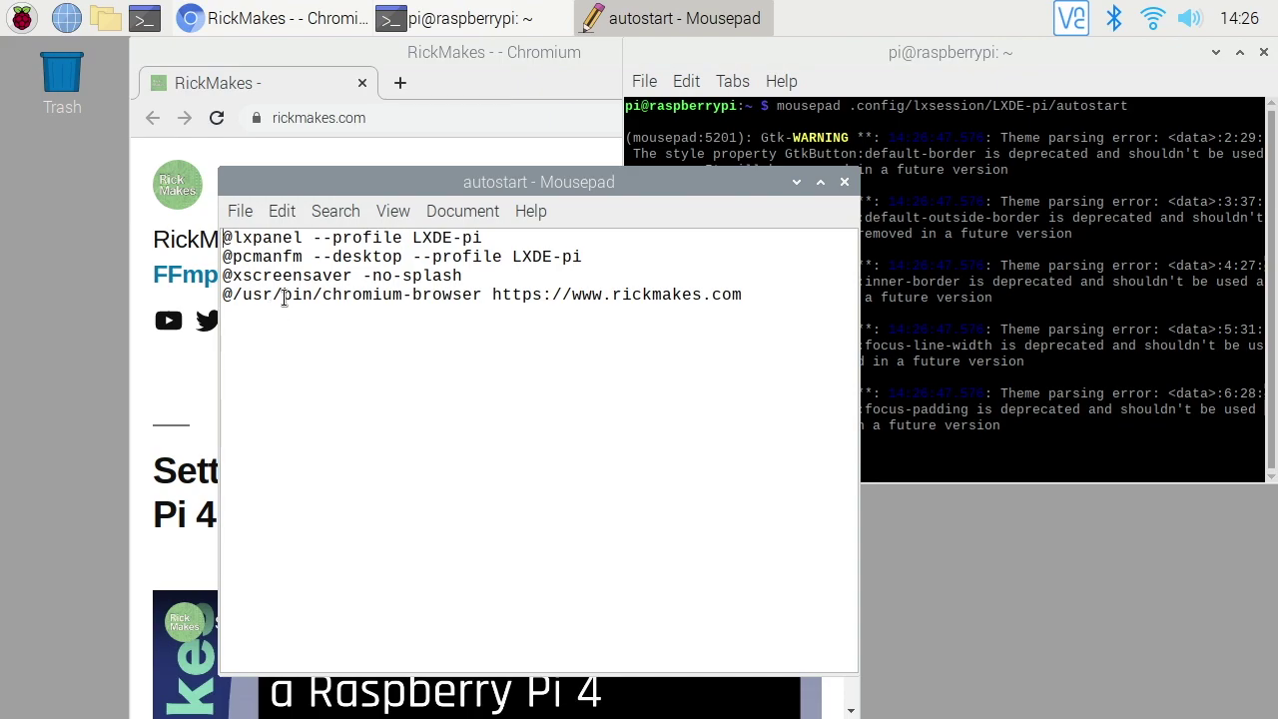
left_click(235, 212)
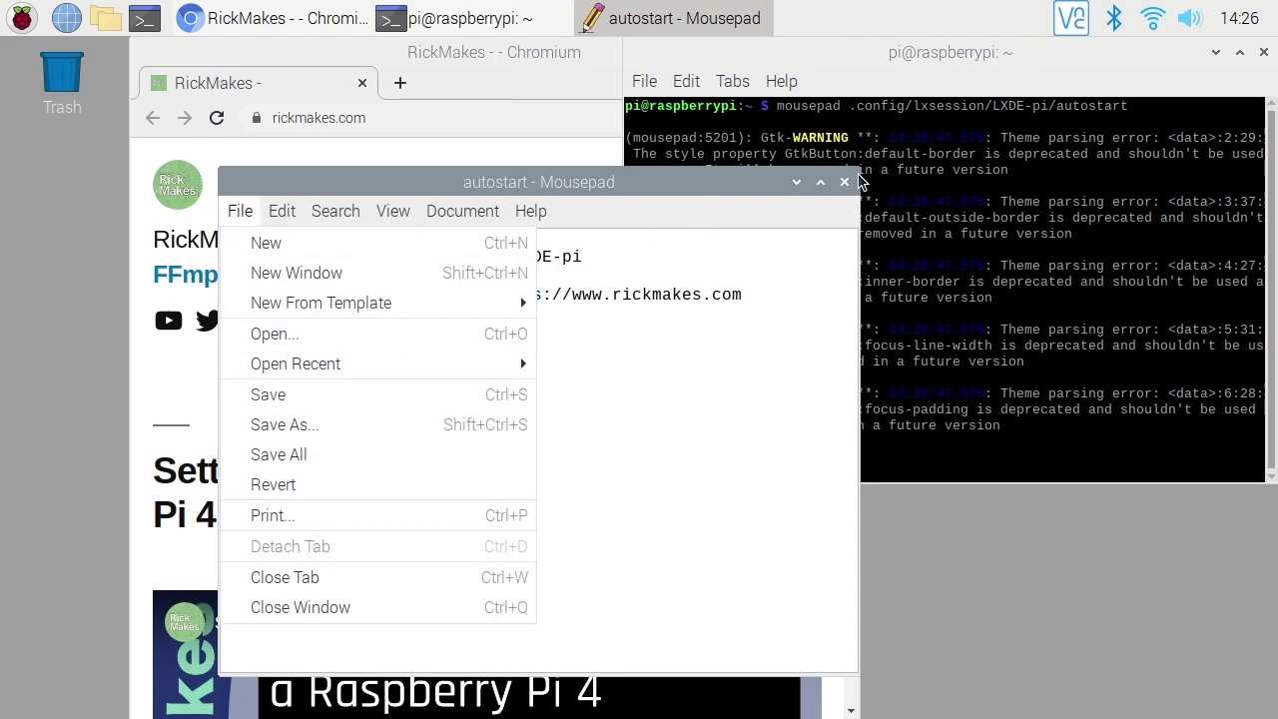
left_click(844, 184)
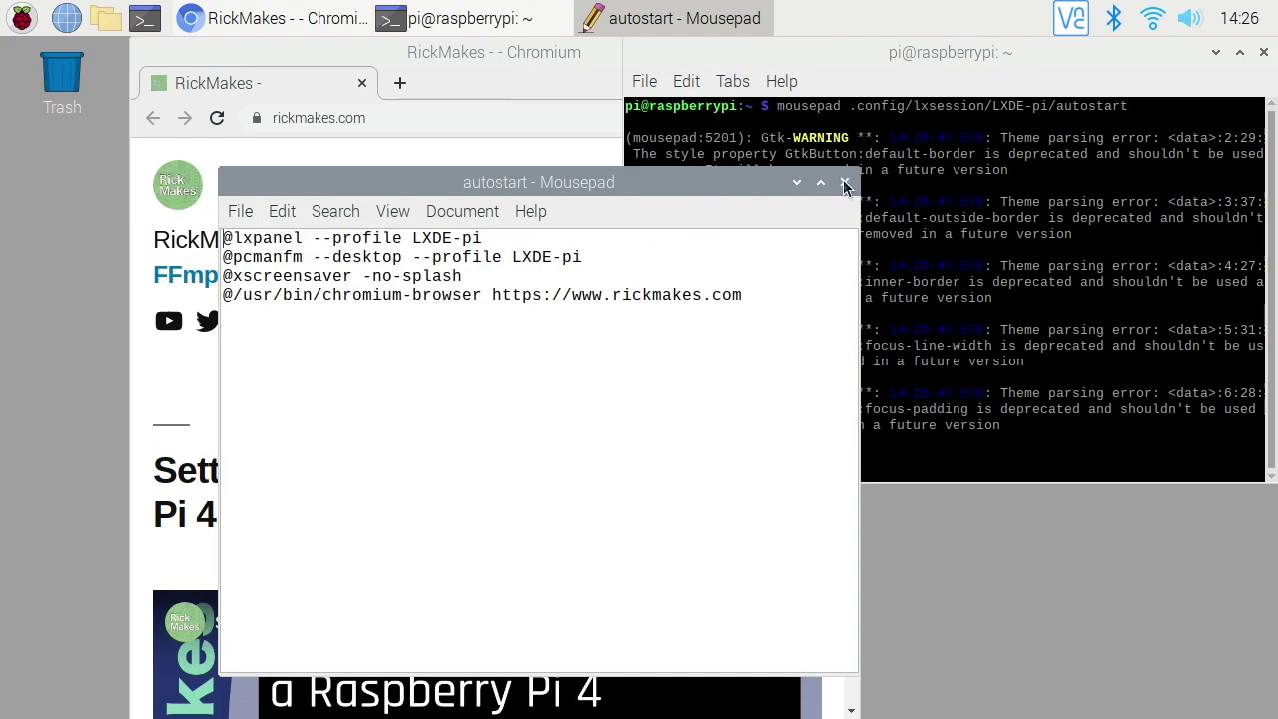
left_click(844, 183)
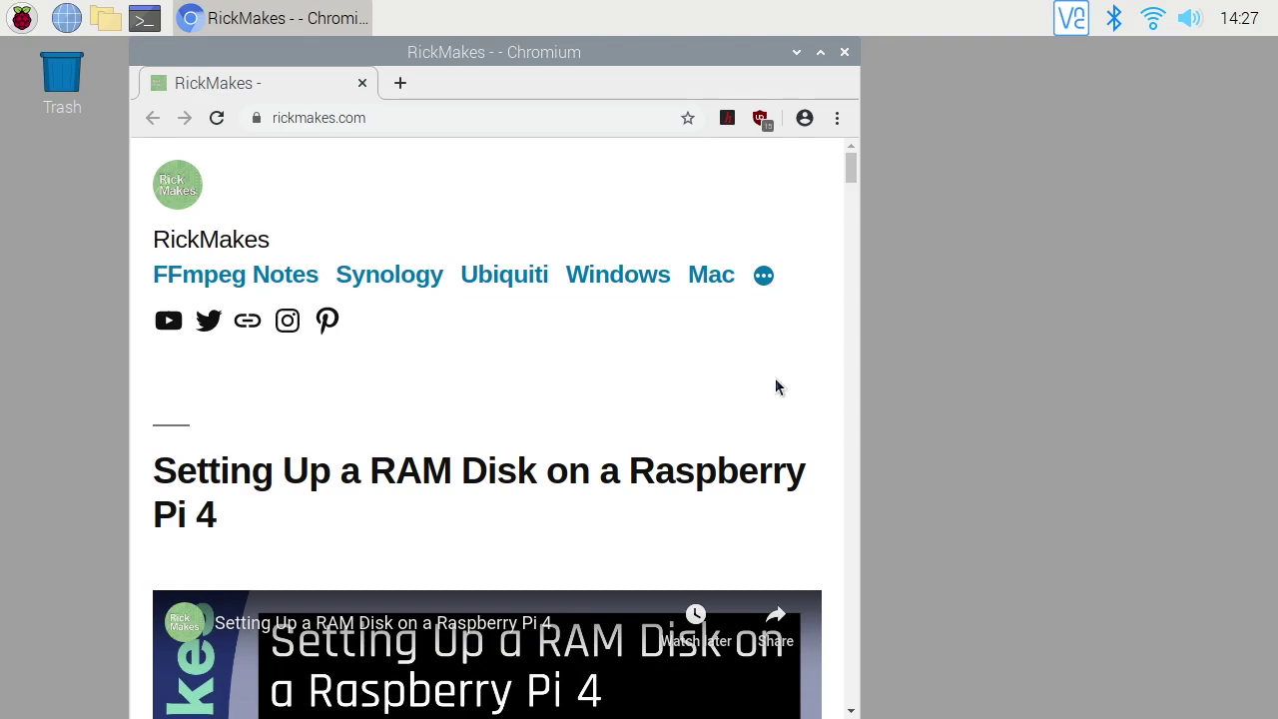